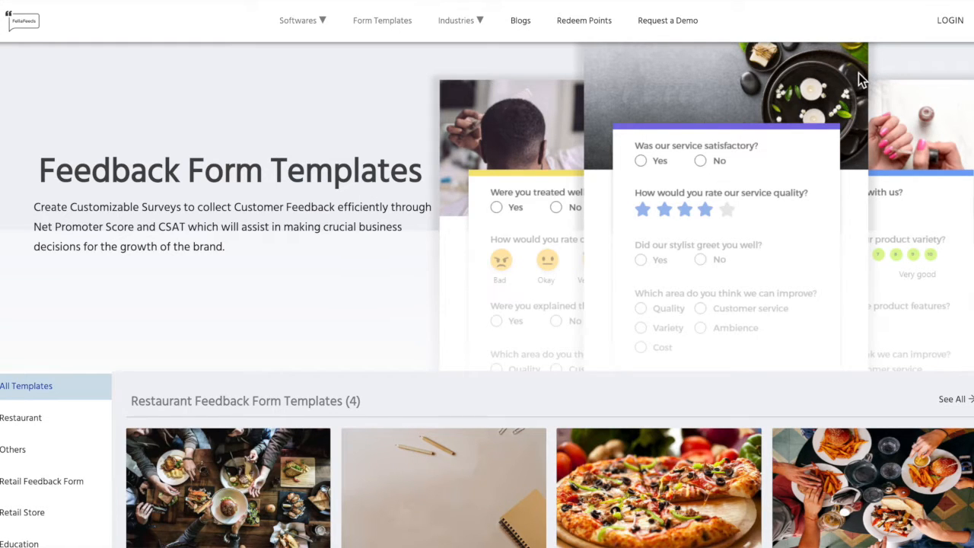
- Open the login page and look over the fields of the account sign-up form before returning to the login form
click(956, 27)
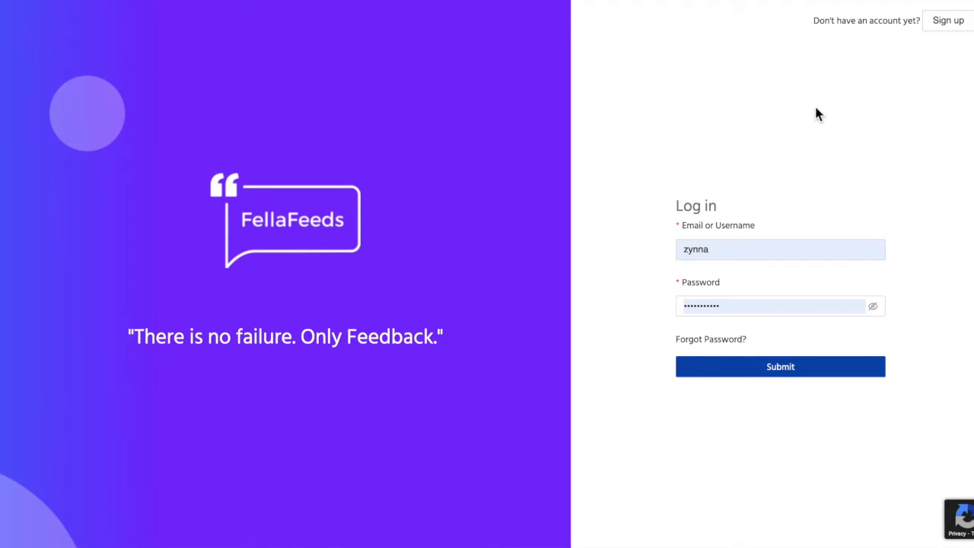
click(951, 29)
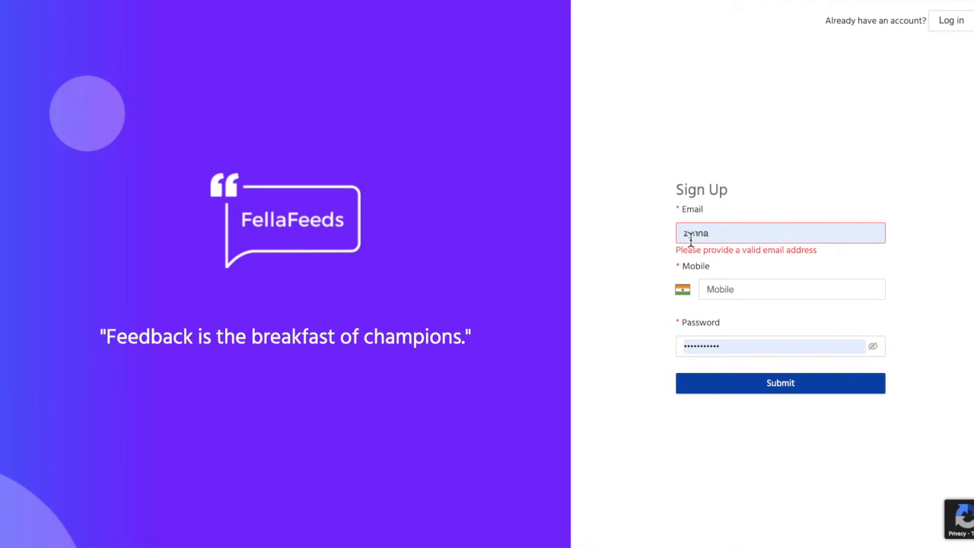
click(733, 297)
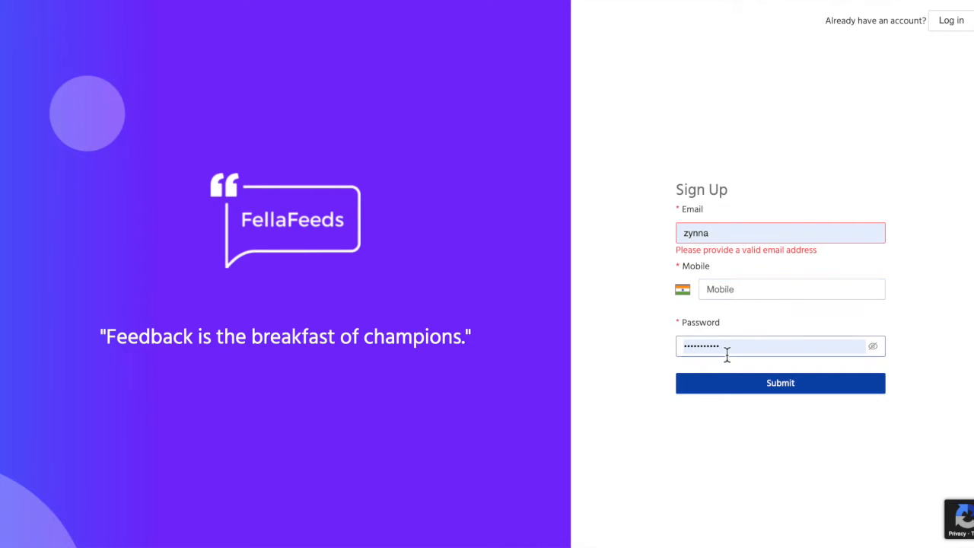
click(945, 34)
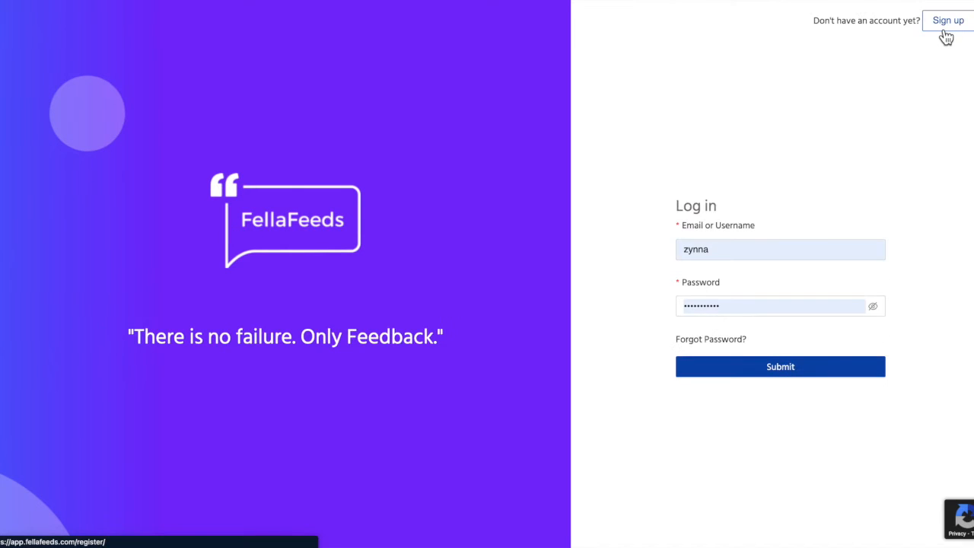
- Log in to the account with the saved e-mail address and its stored password
click(735, 249)
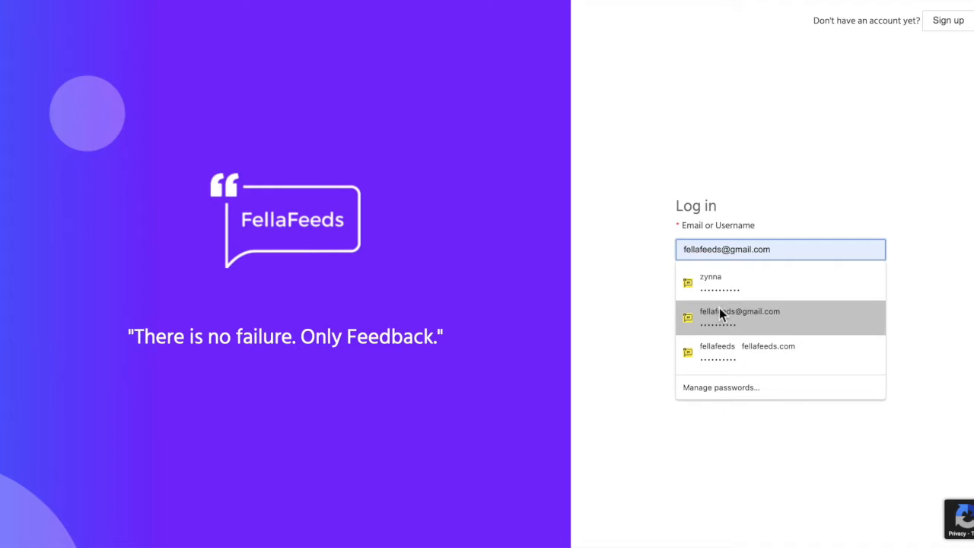
click(719, 311)
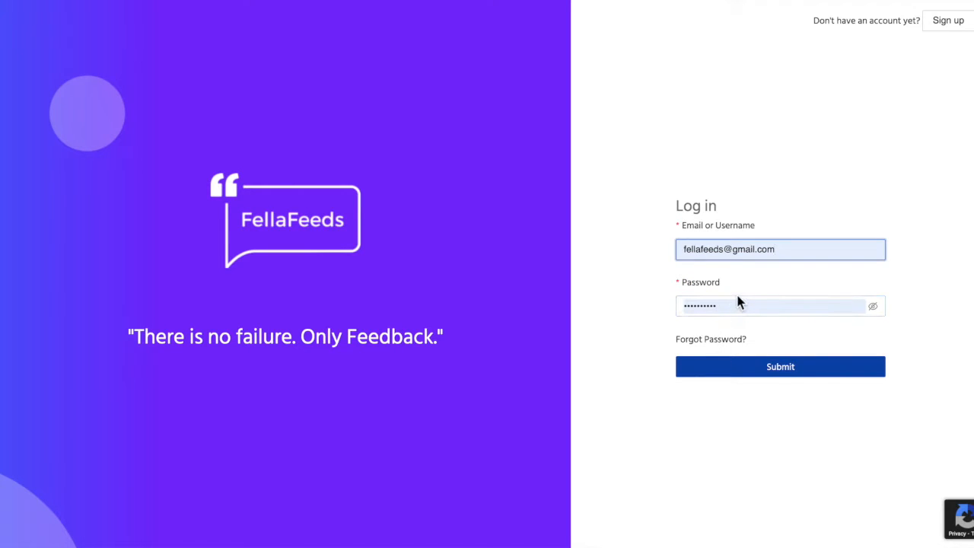
click(721, 371)
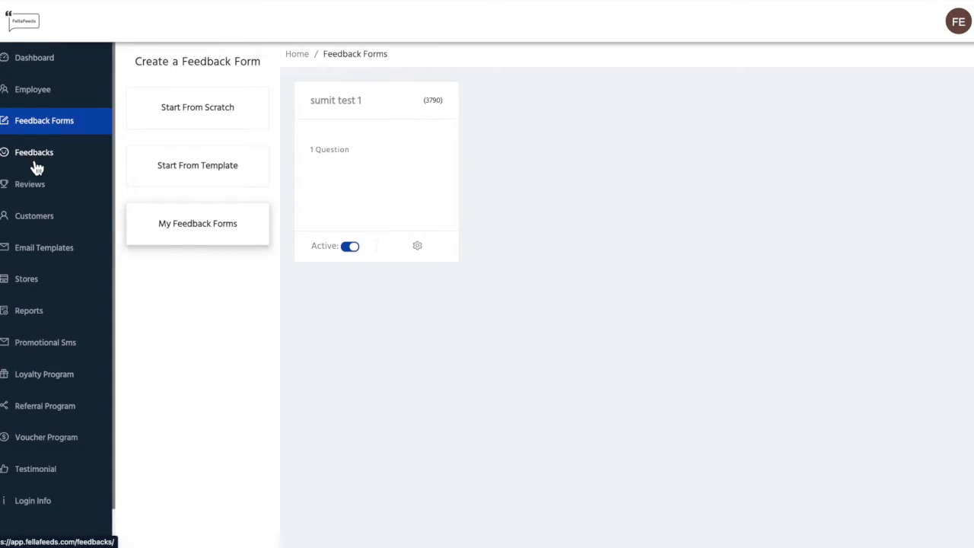
- Open the Customers list and look through the entries on its first page
click(42, 220)
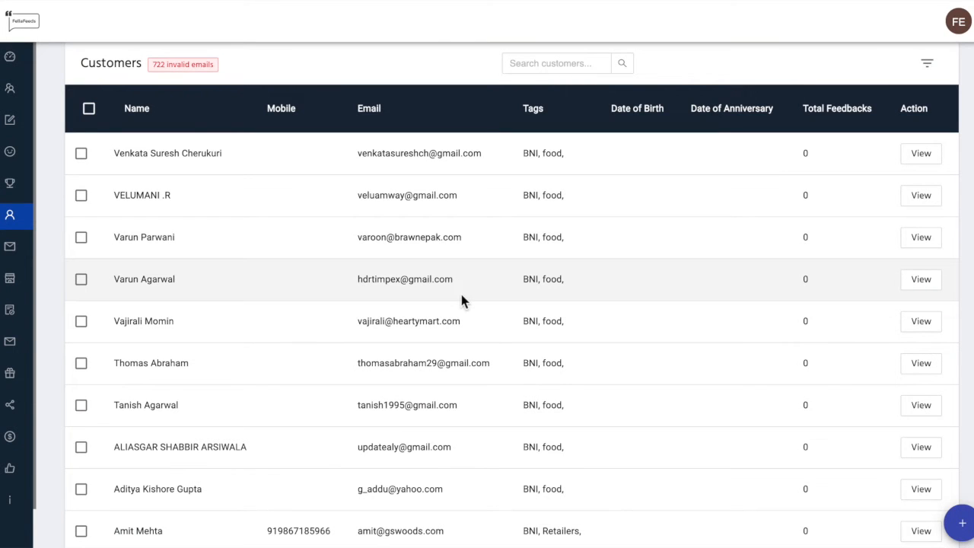
scroll(461, 299, down, 2)
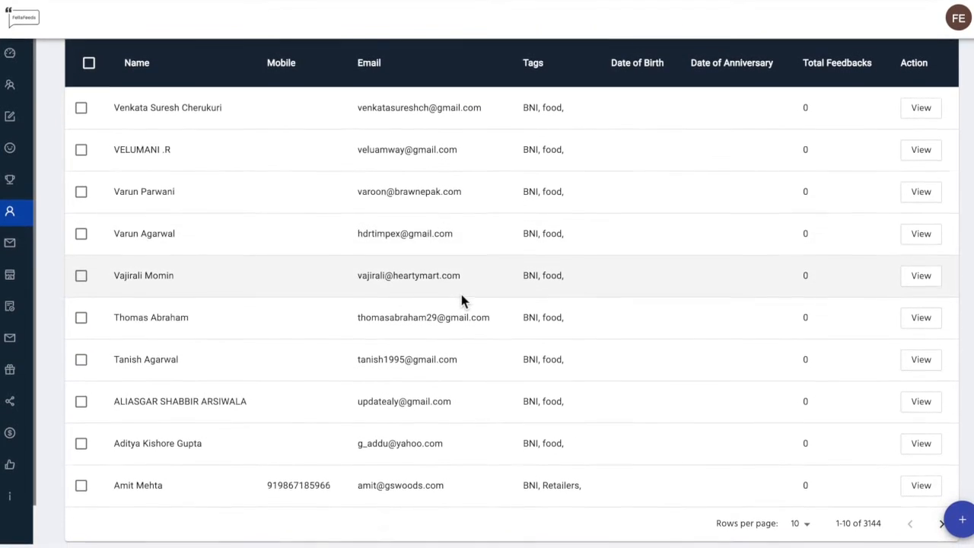
scroll(461, 299, up, 2)
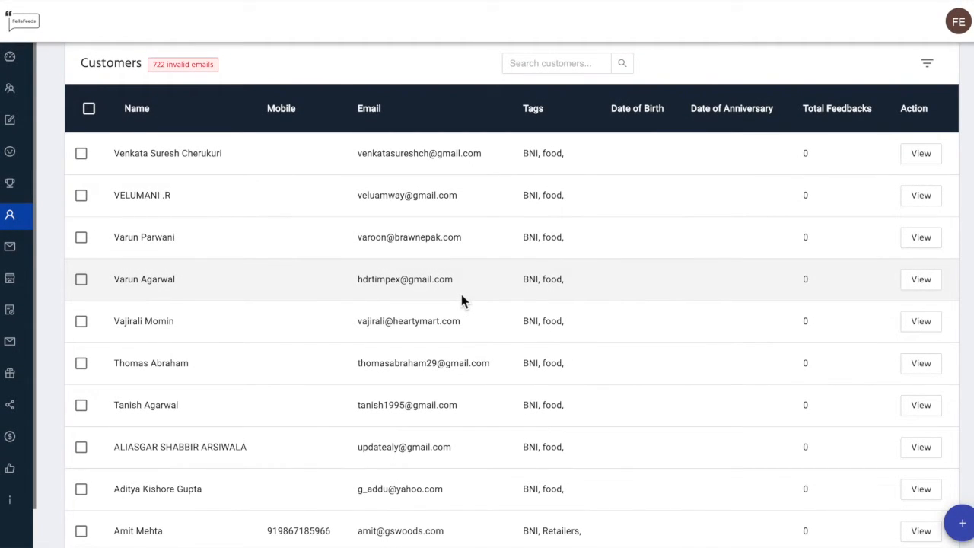
- Visit the Upload Customers page for importing a CSV file and go back to the customer list
click(962, 525)
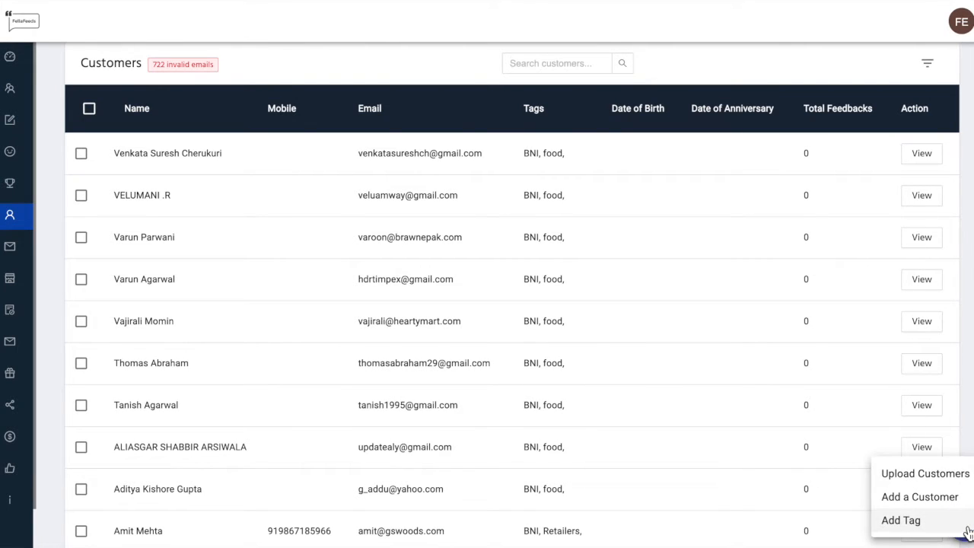
click(925, 476)
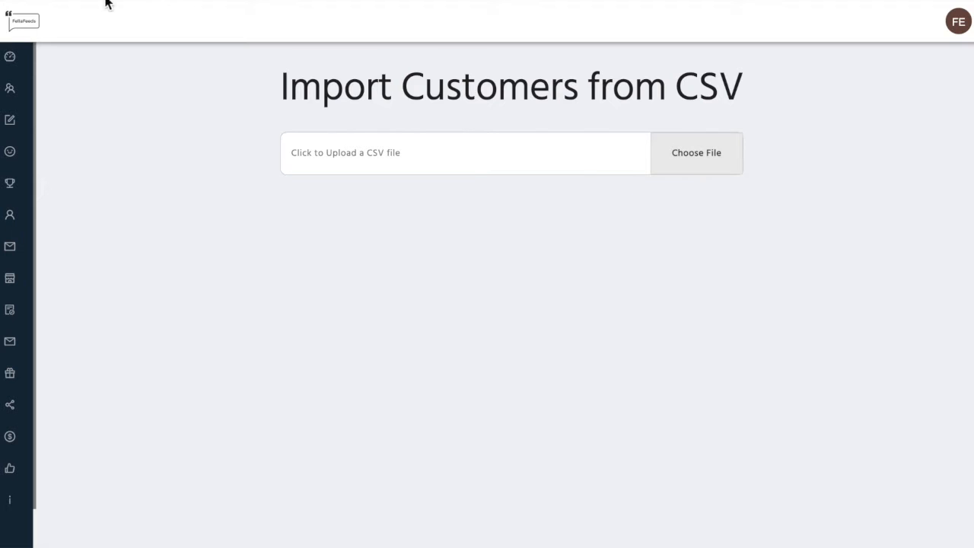
mouse_move(5, 195)
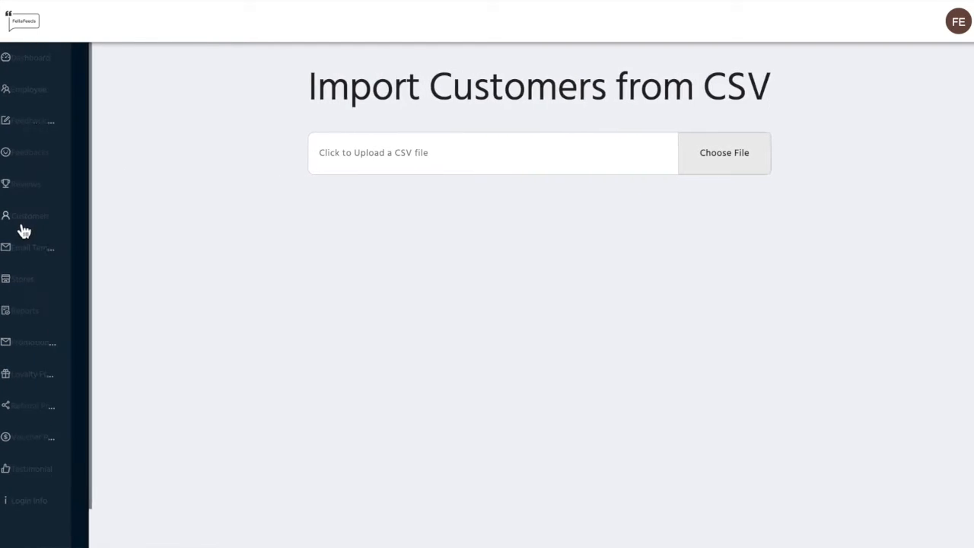
click(32, 222)
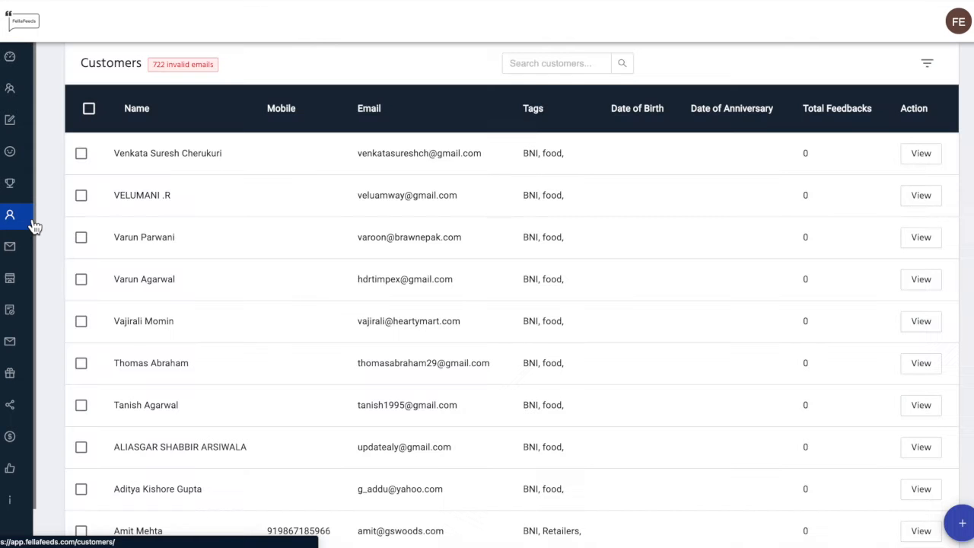
- Show the choices for uploading customers, adding a customer or adding a tag, and dismiss them
scroll(426, 251, down, 1)
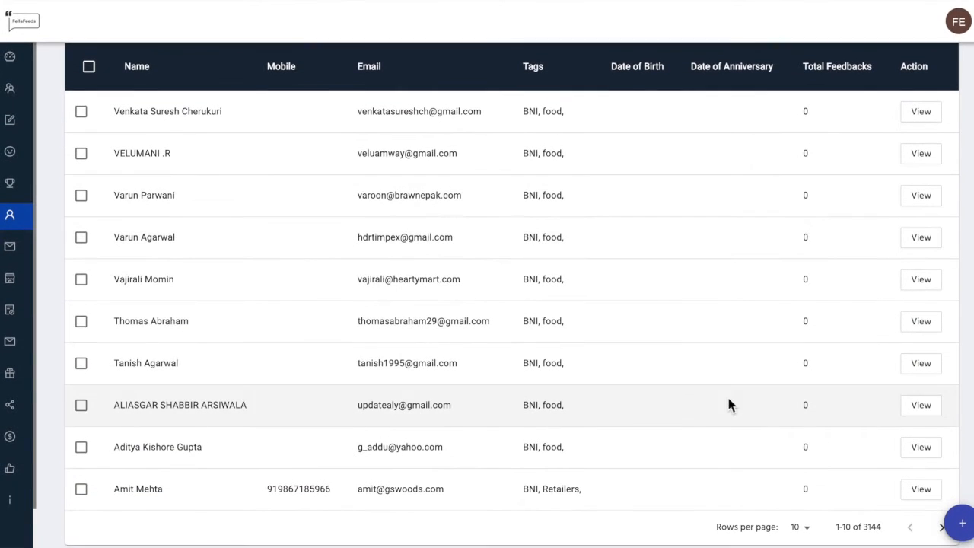
click(963, 524)
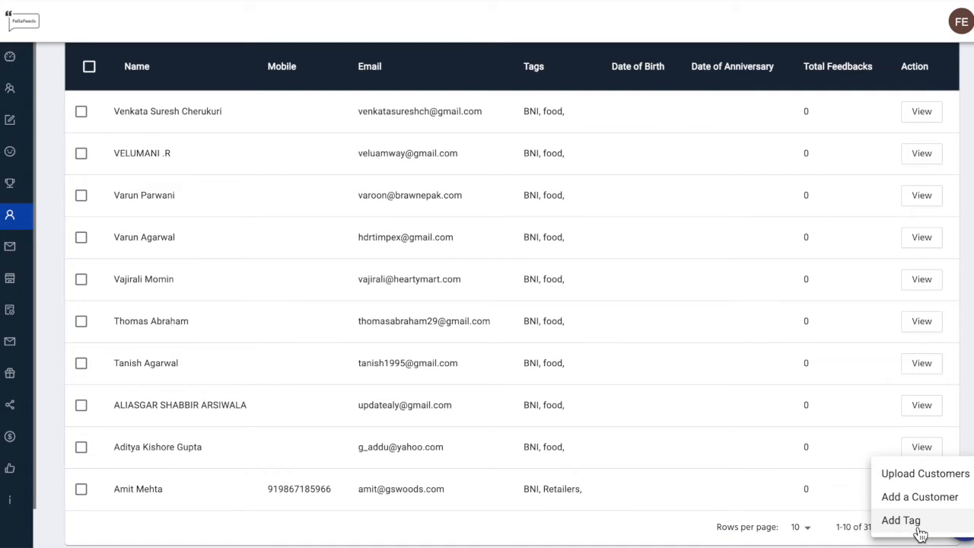
click(659, 535)
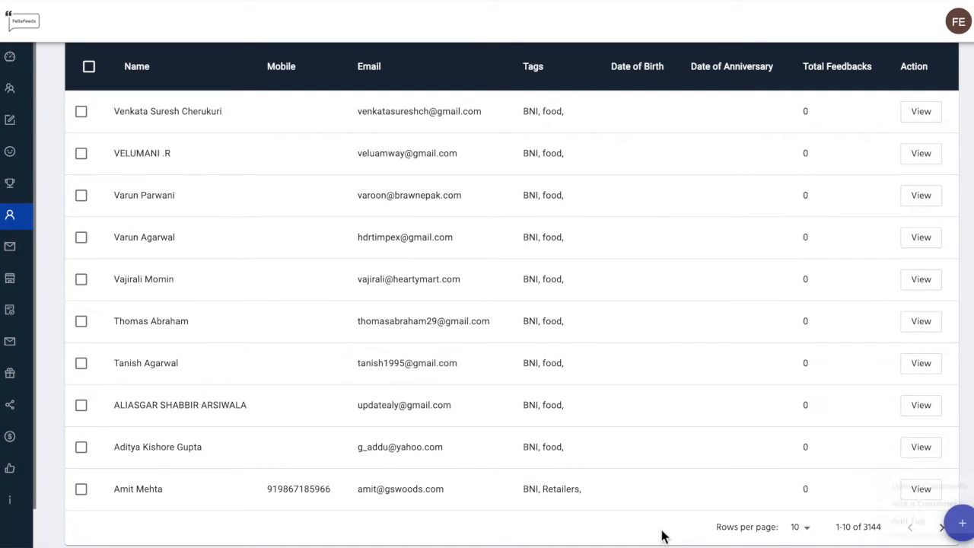
scroll(933, 76, up, 1)
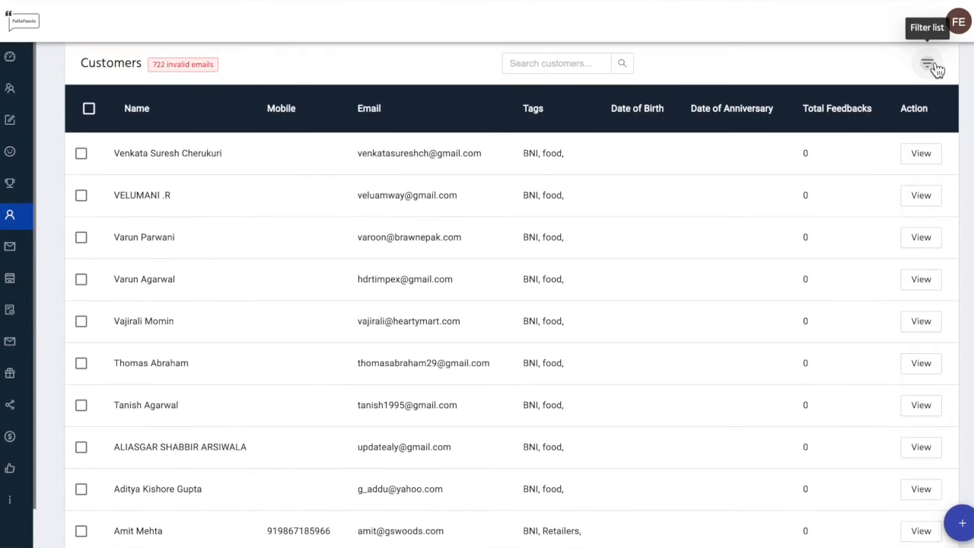
- Filter the customer list by the Healthcare tag and look through the filtered entries
click(929, 66)
click(796, 133)
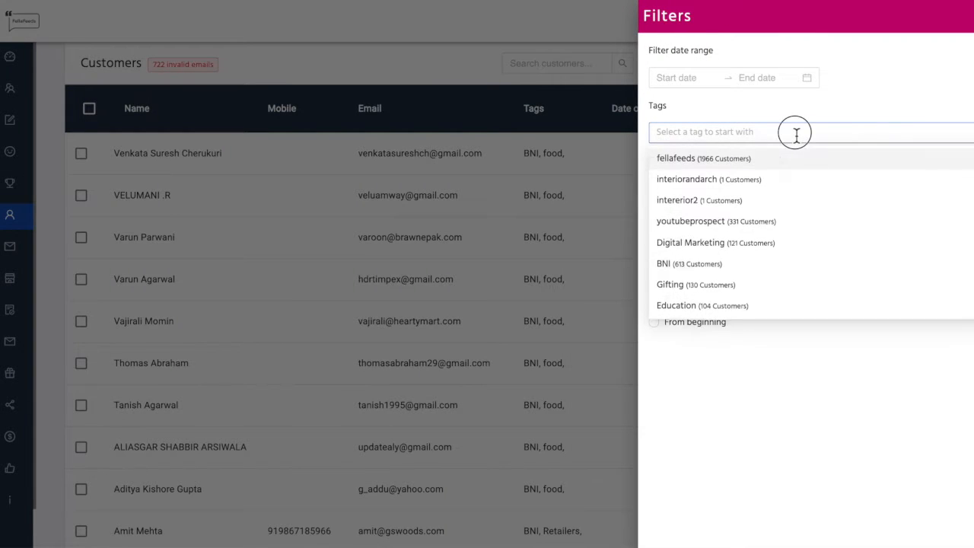
scroll(762, 230, down, 2)
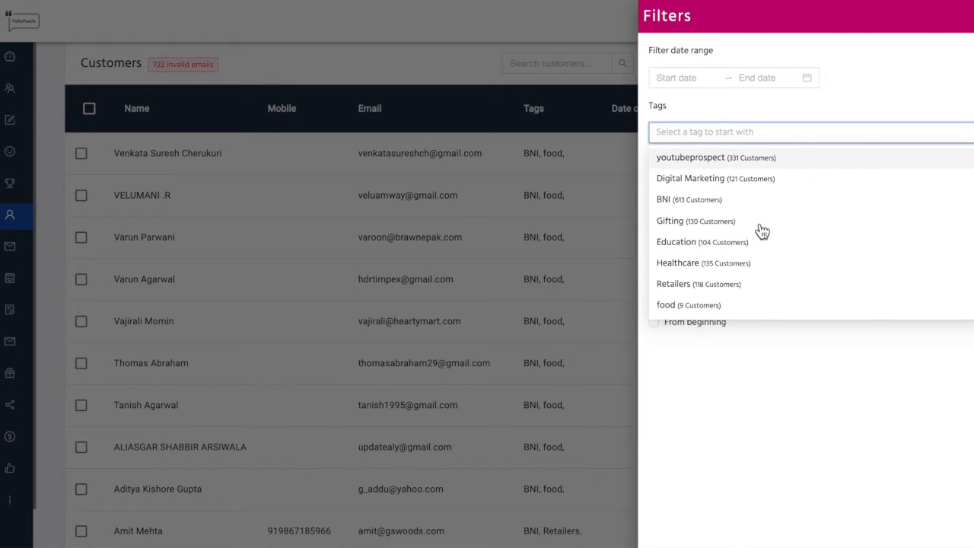
click(681, 271)
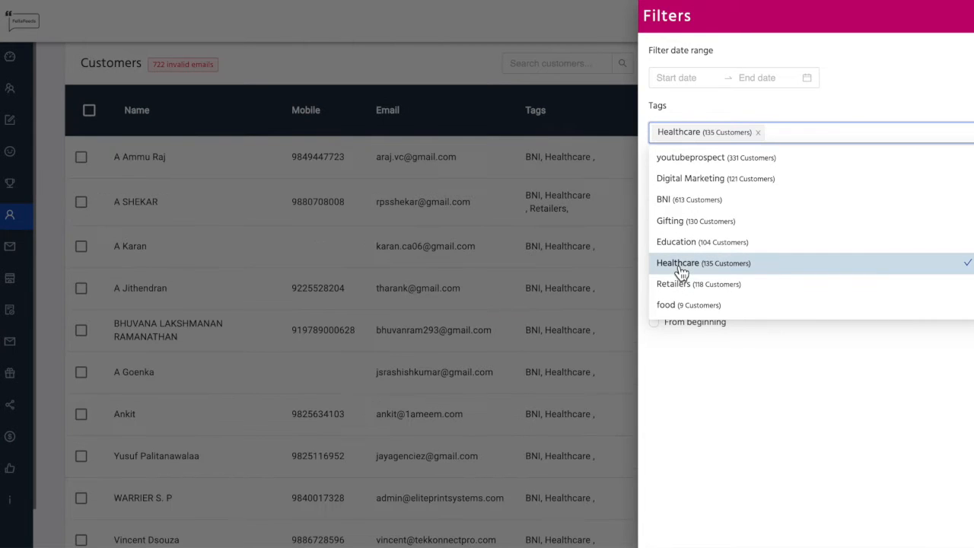
click(582, 276)
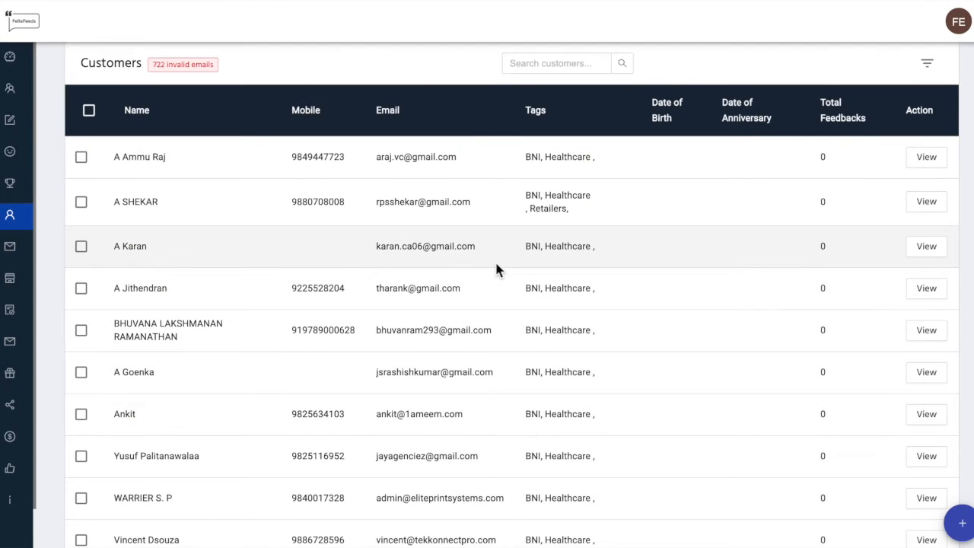
scroll(496, 270, down, 1)
scroll(496, 270, down, 1)
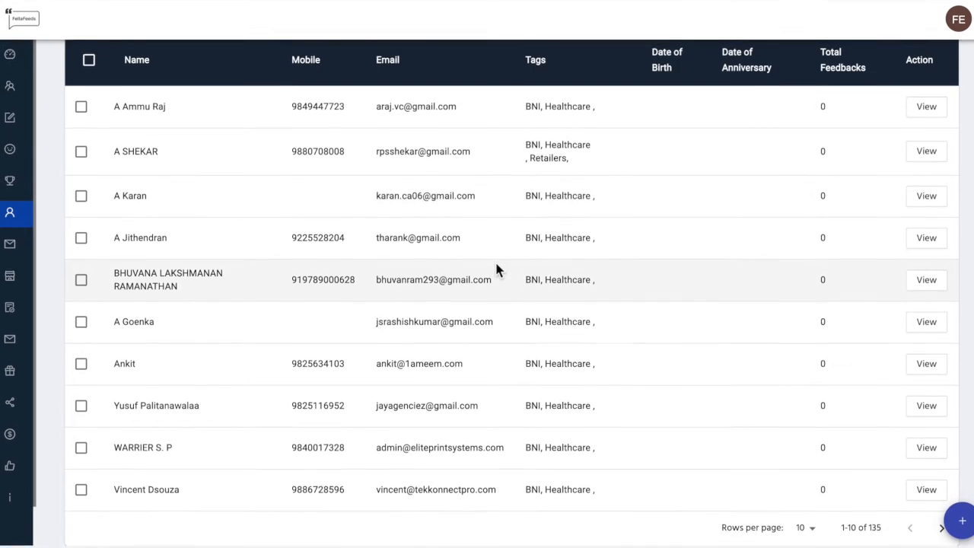
scroll(252, 99, up, 1)
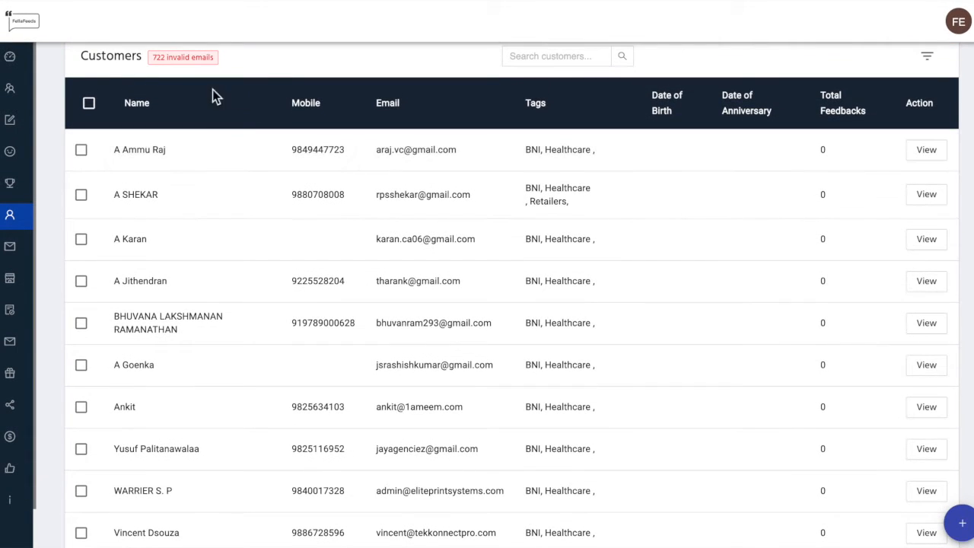
- Select all customers in the Healthcare-filtered list and clear the selection again
click(88, 111)
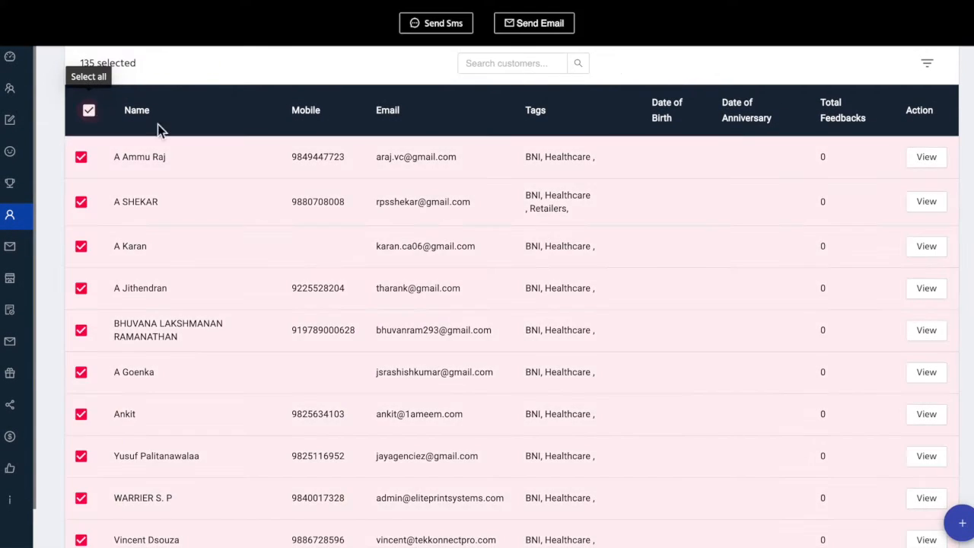
scroll(311, 251, down, 1)
scroll(311, 250, up, 1)
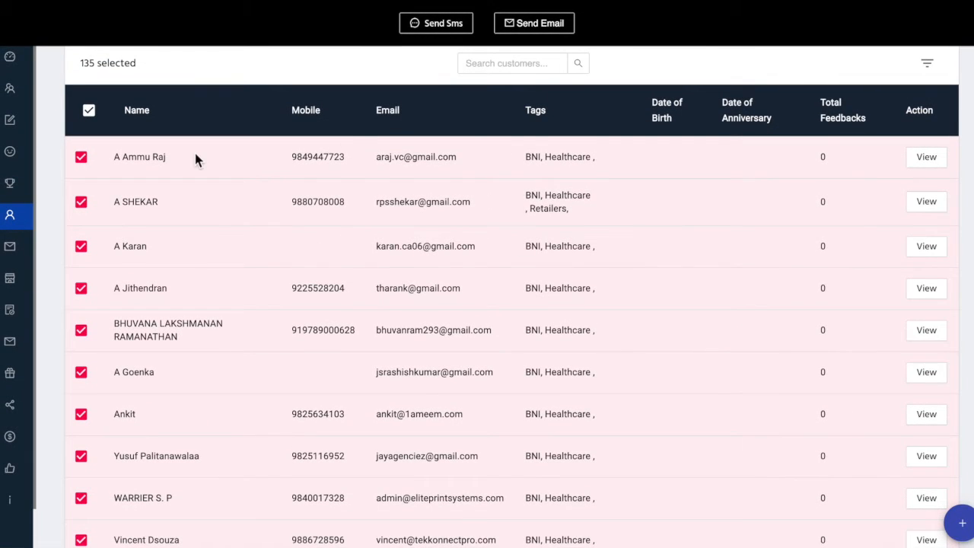
click(89, 112)
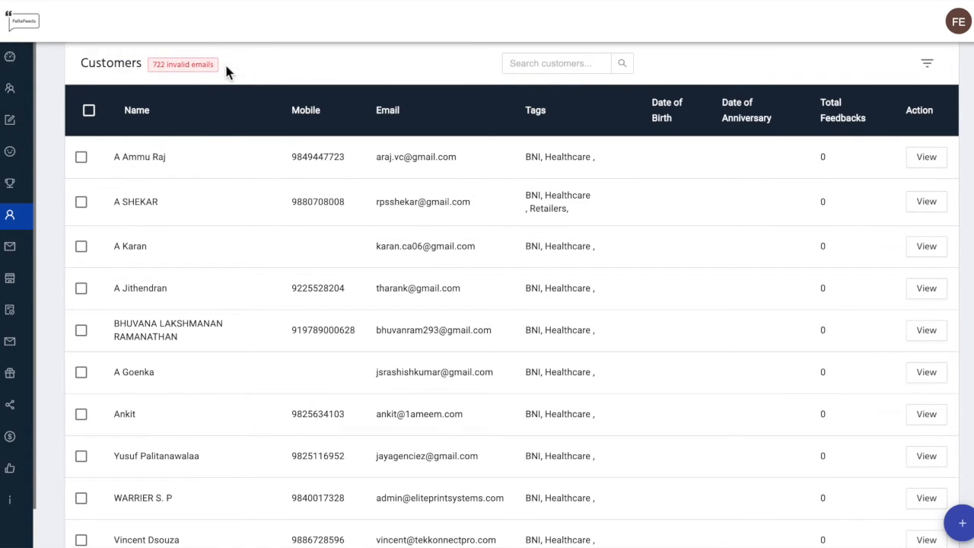
- Go to the email templates and start a new email campaign with the title "fellafeeds test"
mouse_move(25, 227)
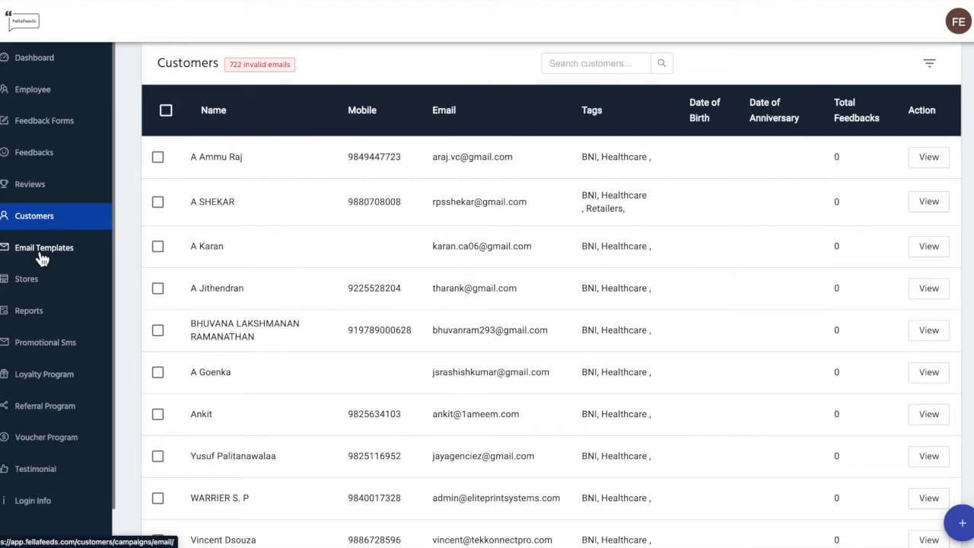
click(42, 254)
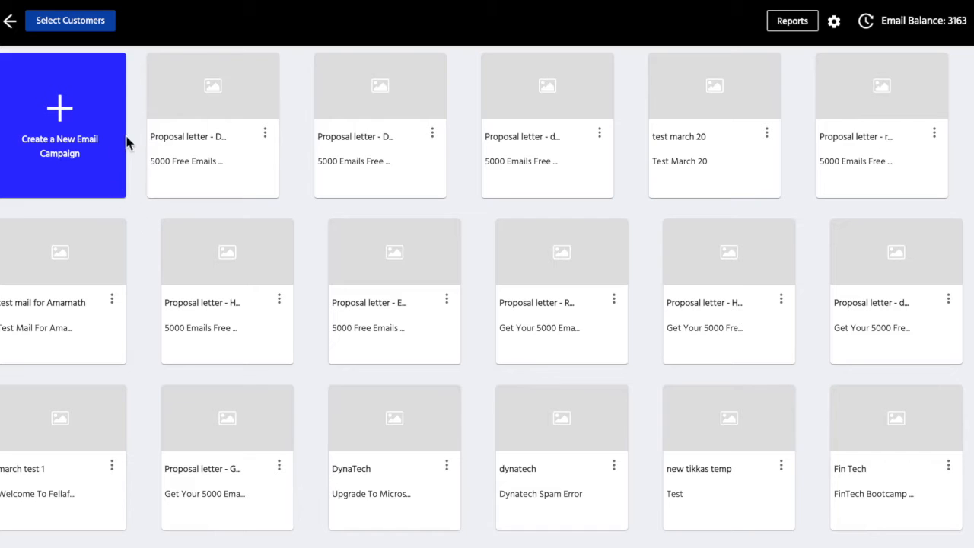
click(64, 123)
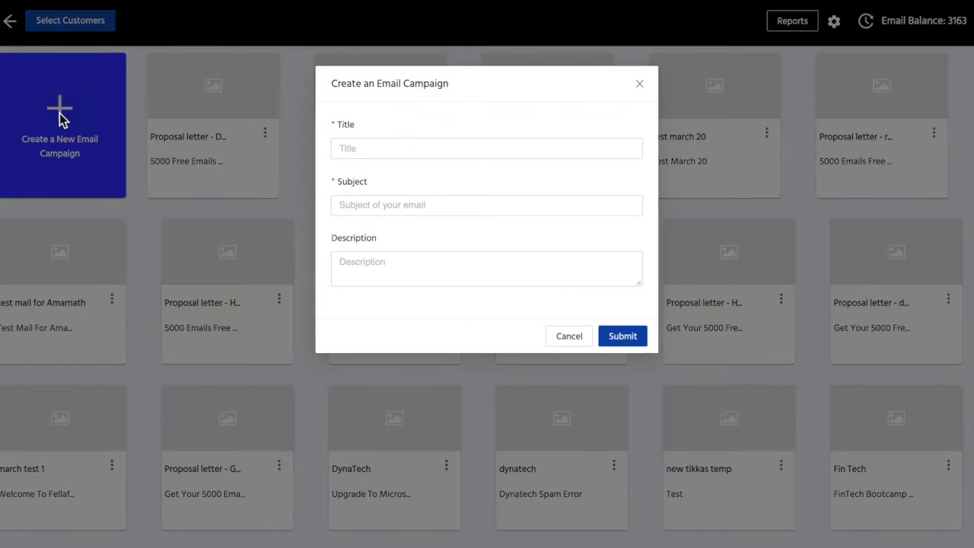
click(383, 150)
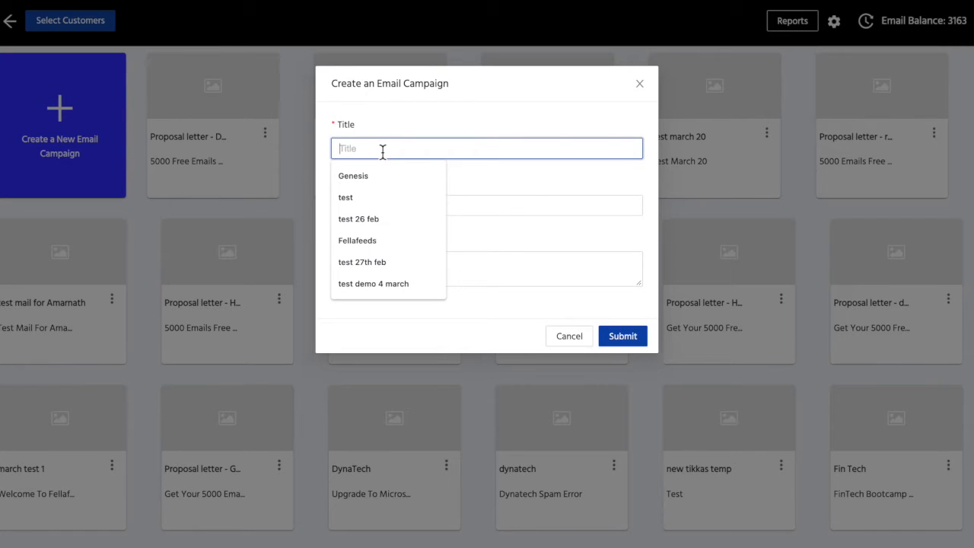
text(f)
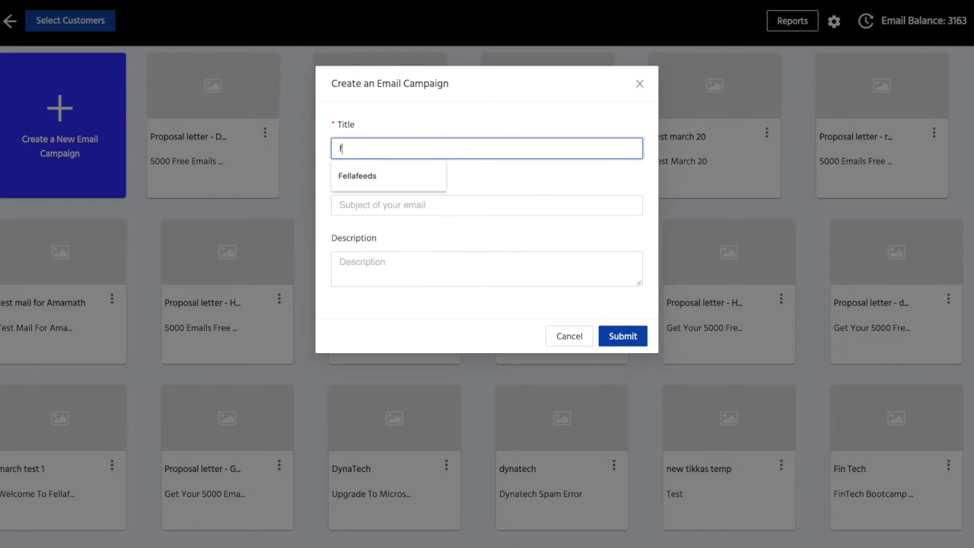
text(ellafeeds test)
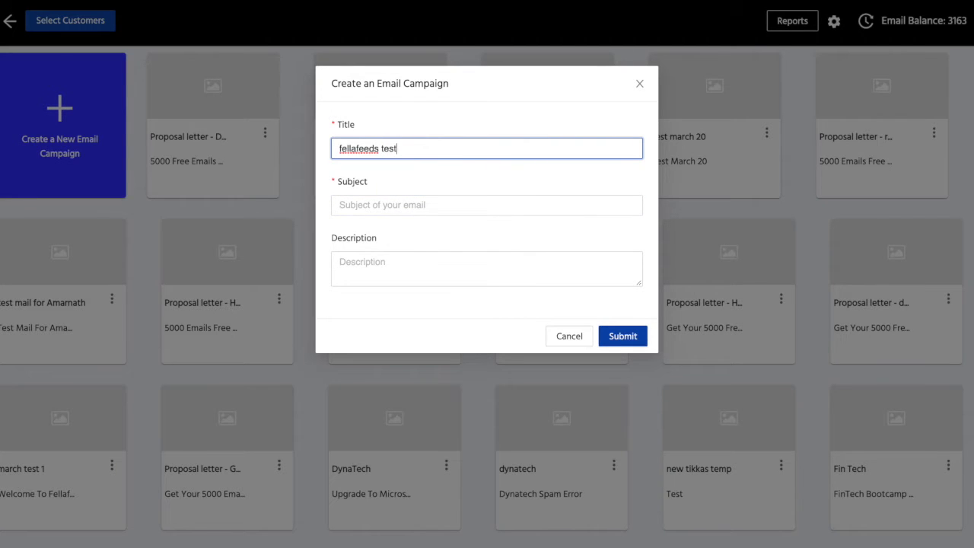
- Set the campaign's subject to "test subject line" and submit the new email campaign
click(449, 205)
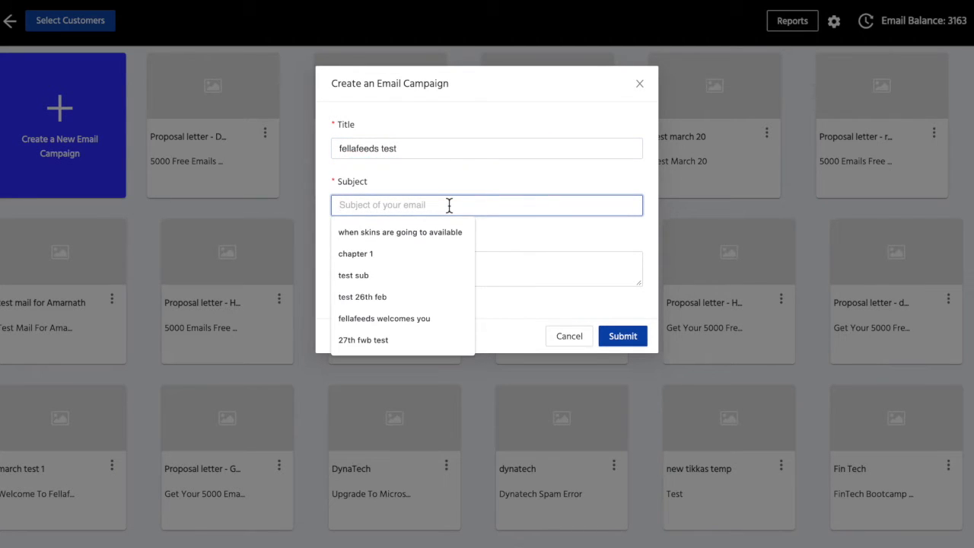
text(s)
key(BackSpace)
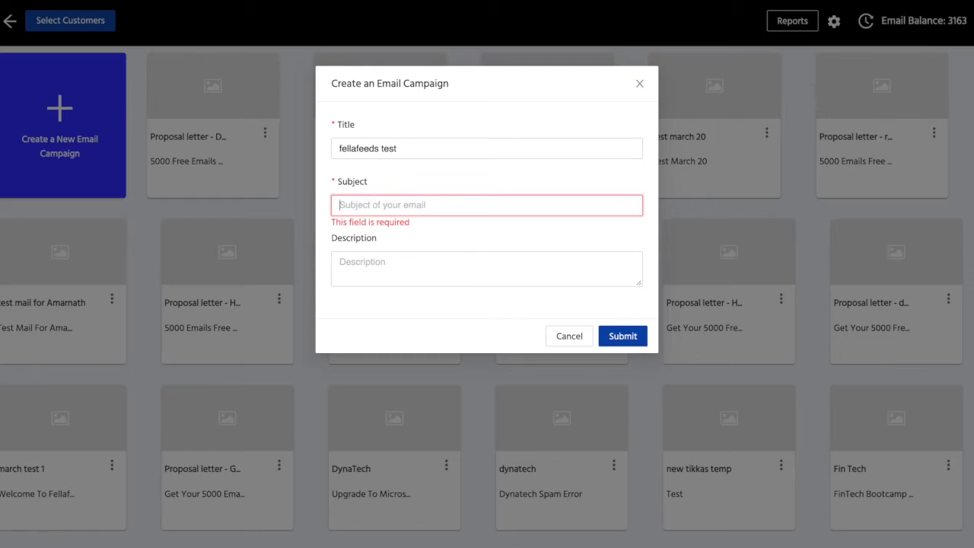
text(test subject line)
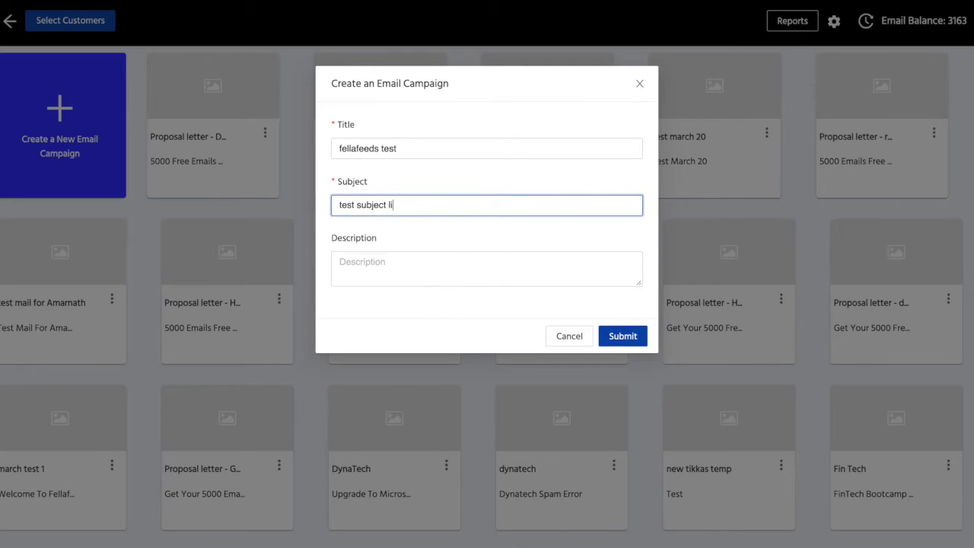
click(622, 341)
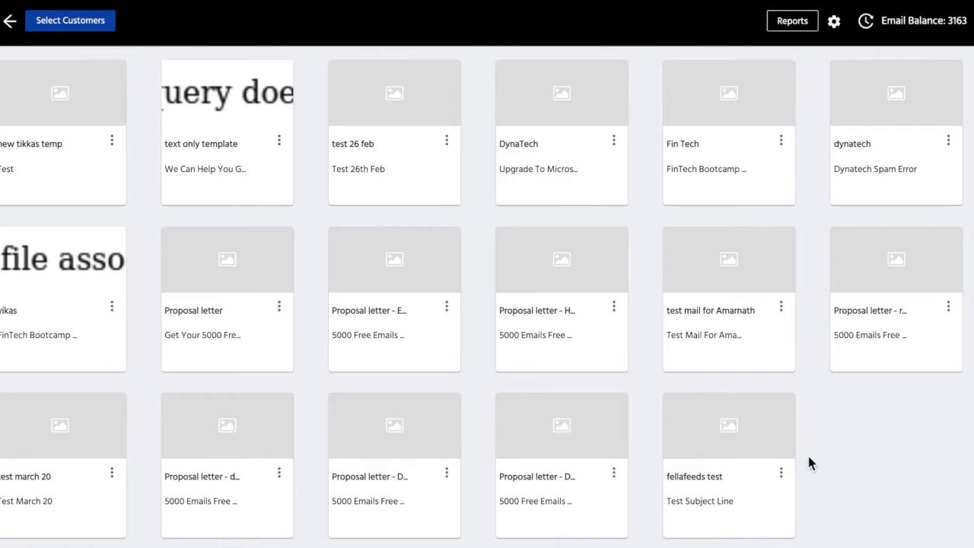
- Open the "fellafeeds test" campaign and add a text block reading "this is a test email text for email tool.", saving it
click(724, 494)
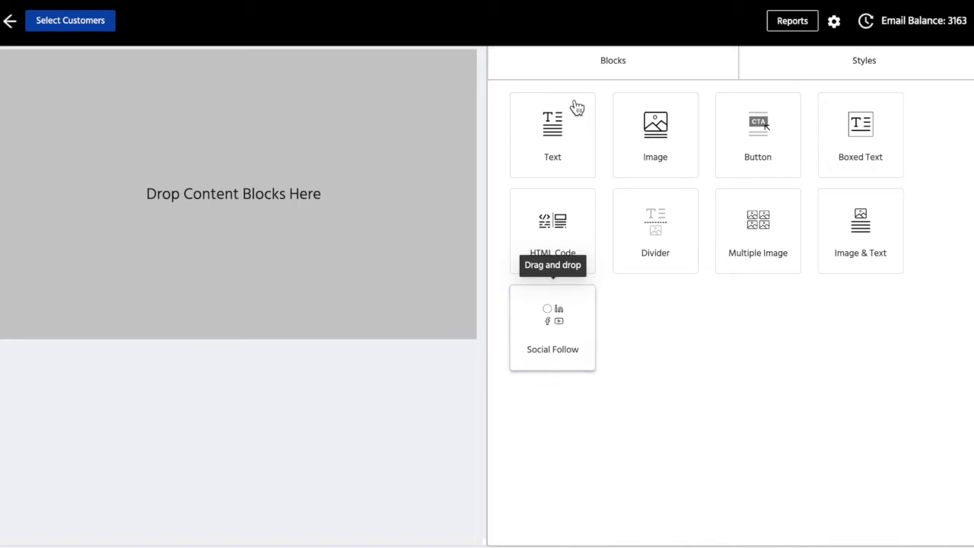
drag(570, 126, 256, 104)
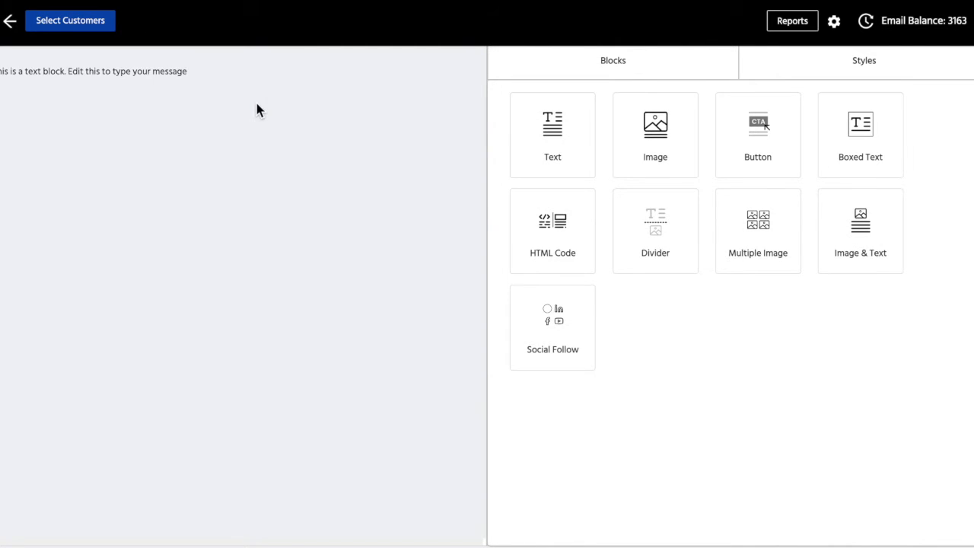
click(169, 76)
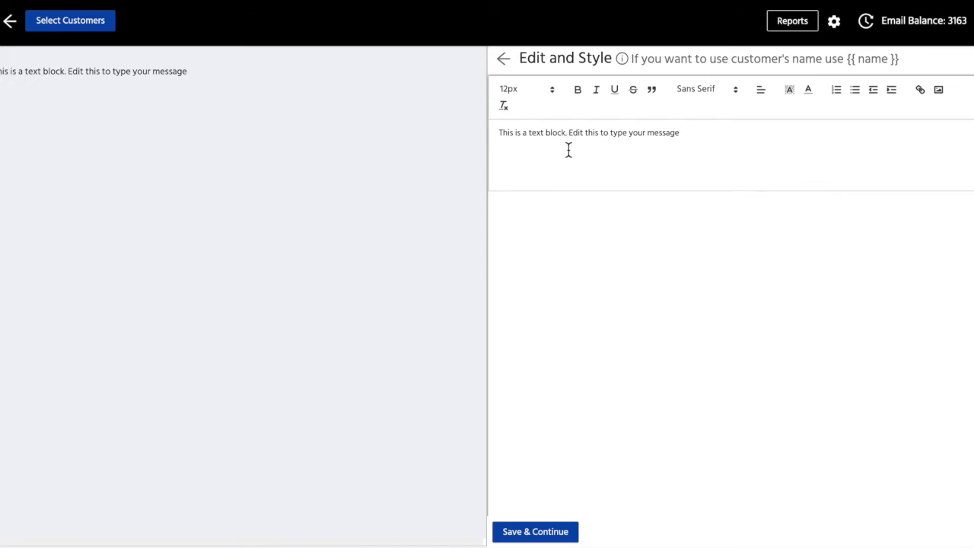
triple_click(697, 135)
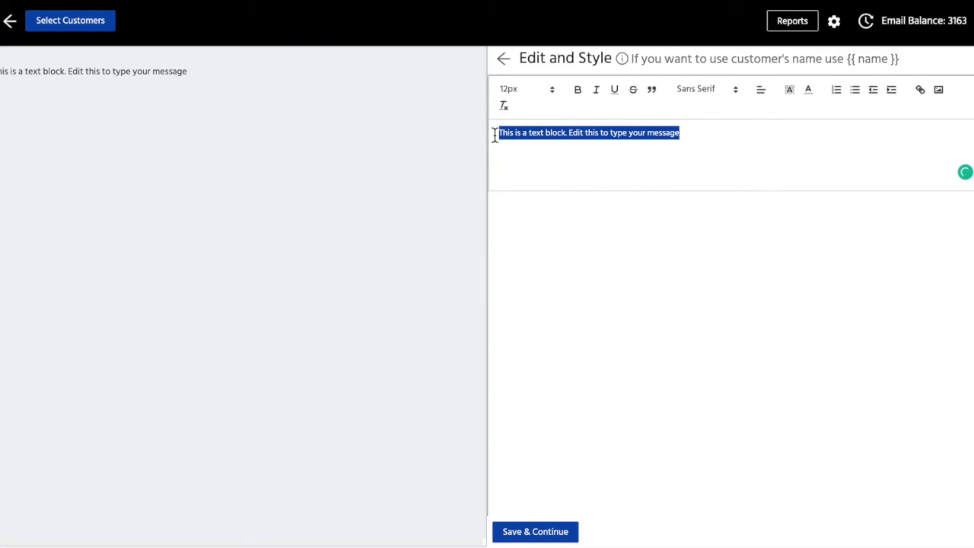
key(BackSpace)
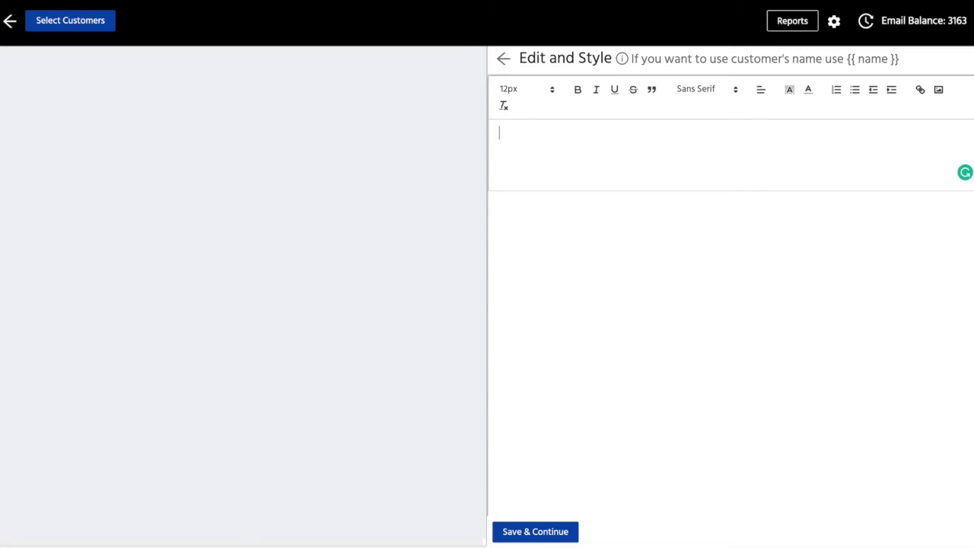
text(this is a test email text for)
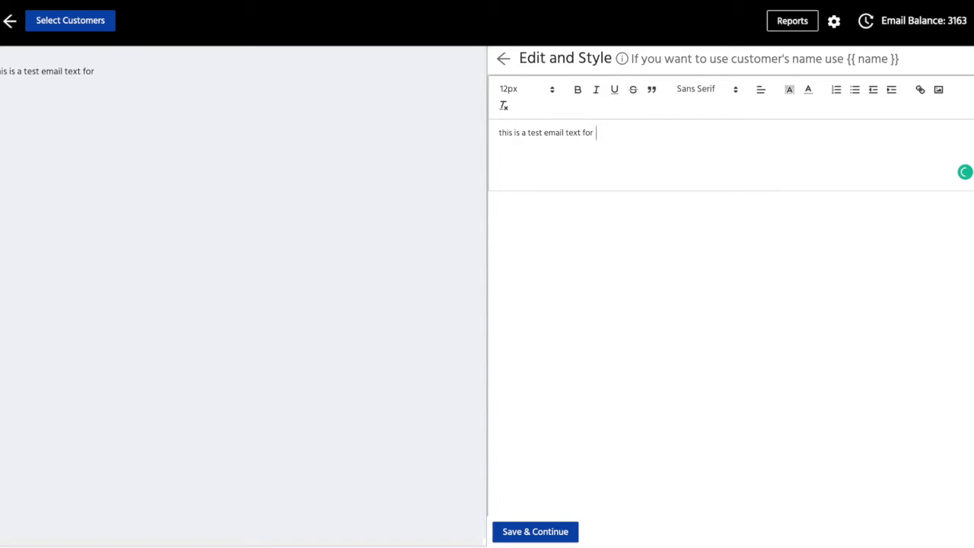
text( feemail tool.)
click(518, 534)
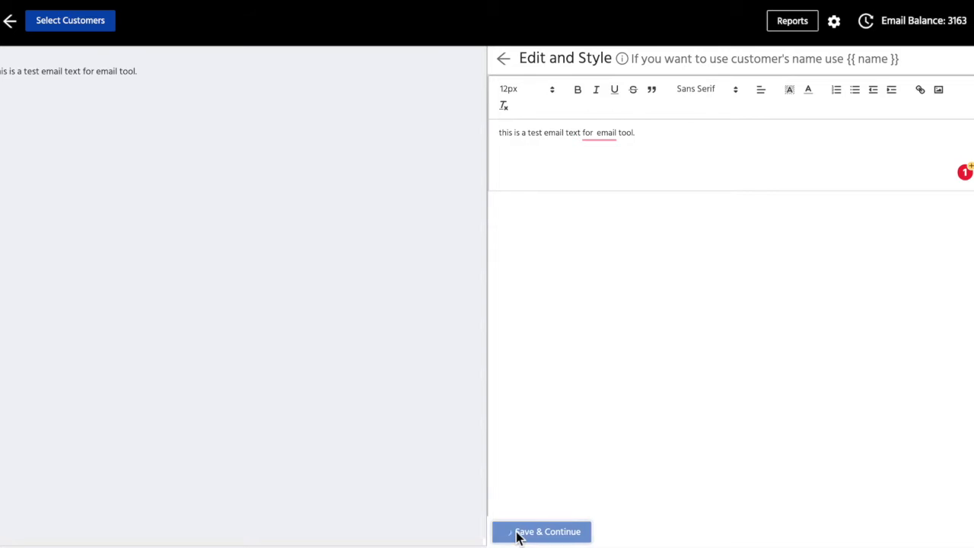
- Add an image block below the text and insert image-2.png from the stored images
mouse_move(126, 85)
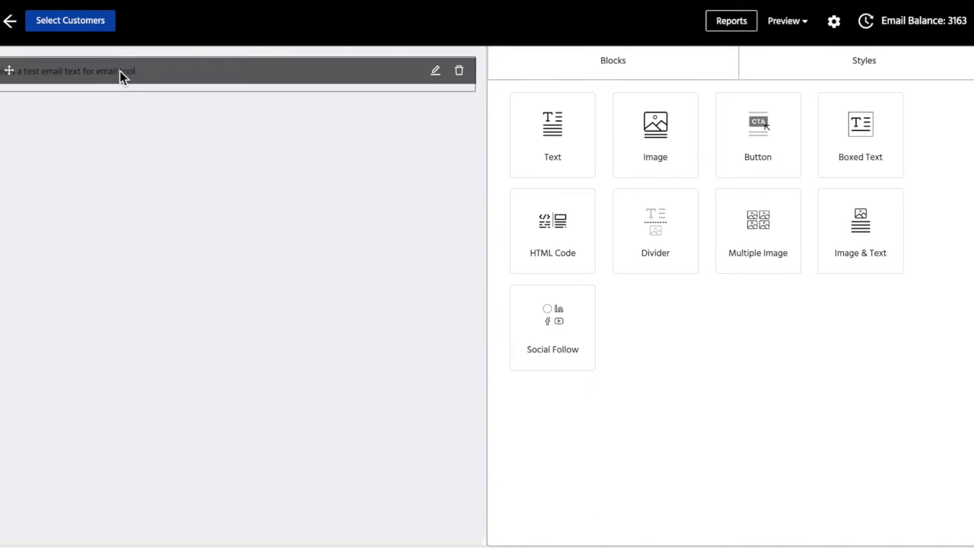
drag(672, 131, 190, 127)
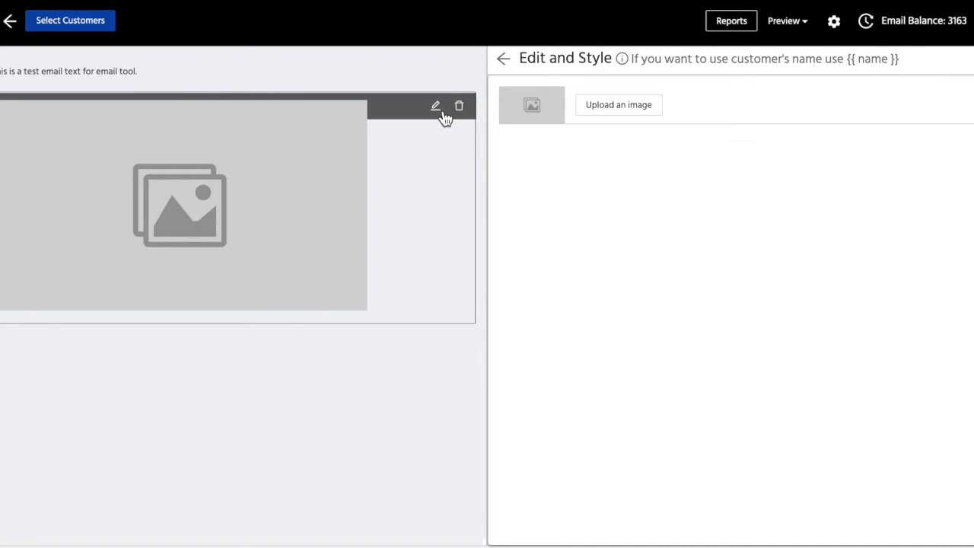
click(625, 111)
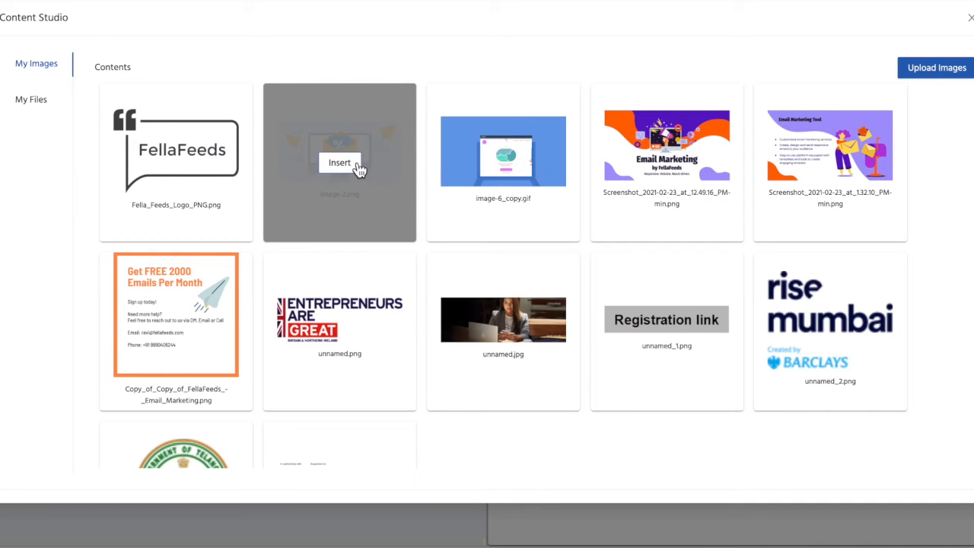
click(340, 163)
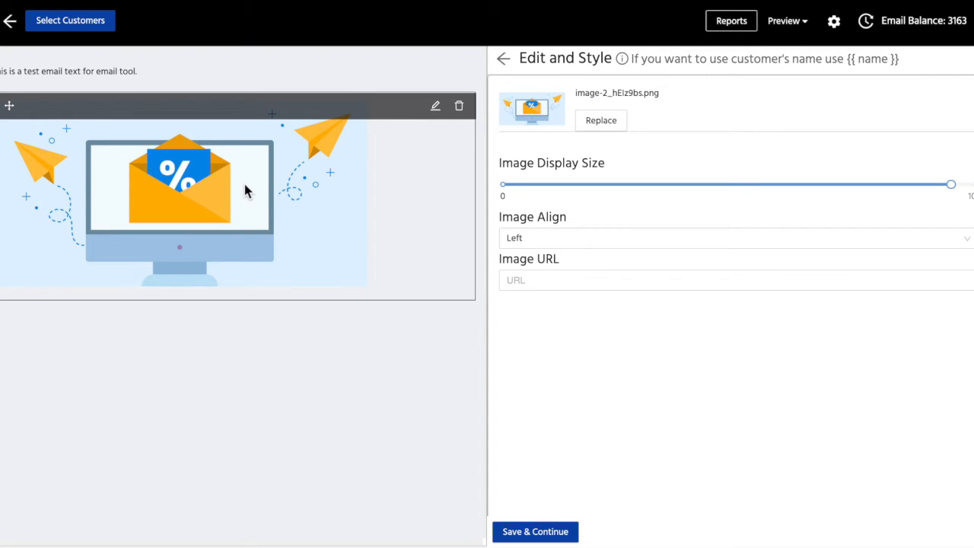
- Try the Right and Justify alignments on the inserted image and settle on Center
click(721, 240)
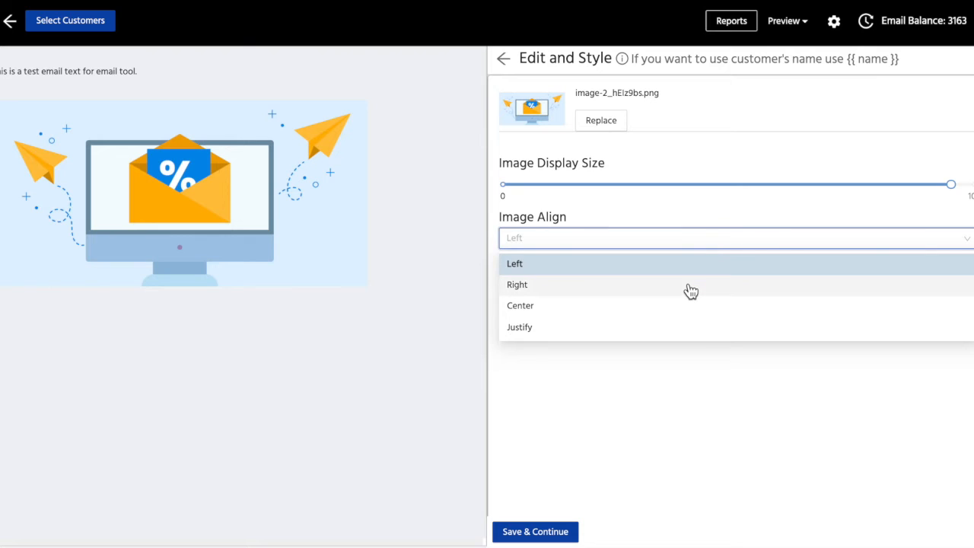
click(689, 286)
click(697, 244)
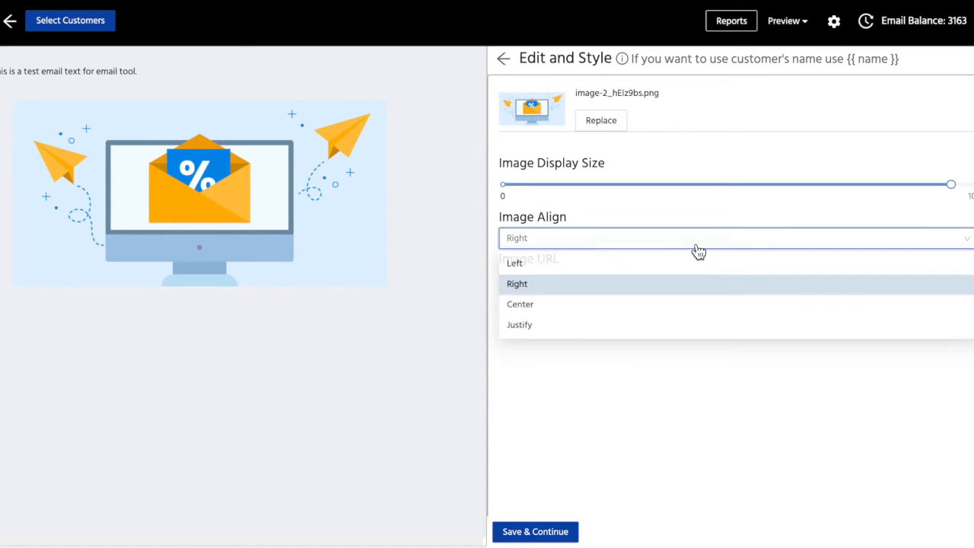
click(675, 327)
click(694, 244)
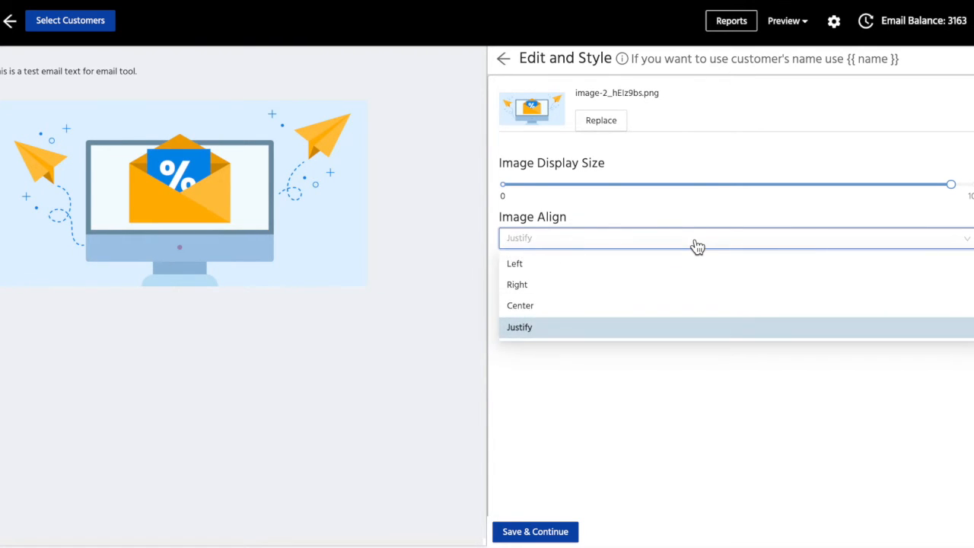
click(667, 309)
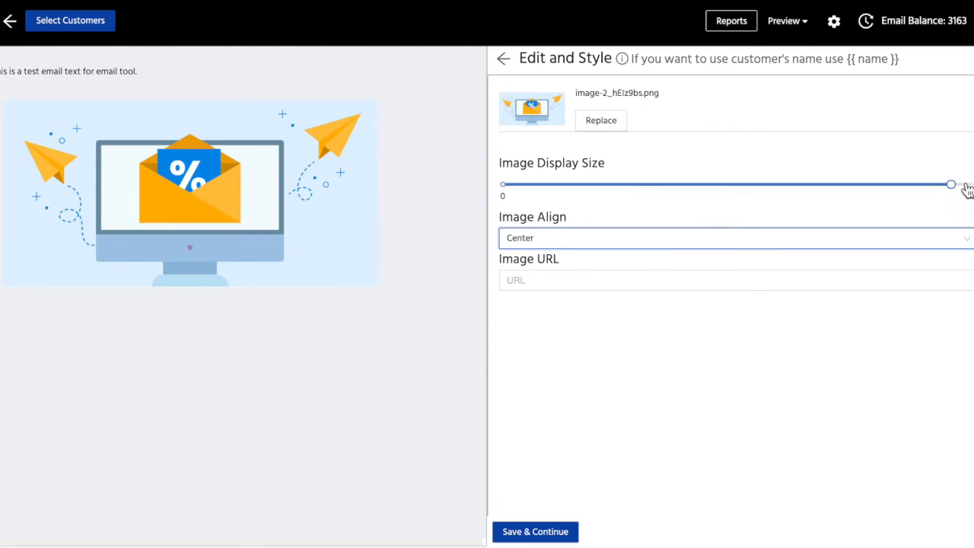
- Reduce the image's display size slightly and save the image block with the URL left empty
drag(954, 191, 924, 200)
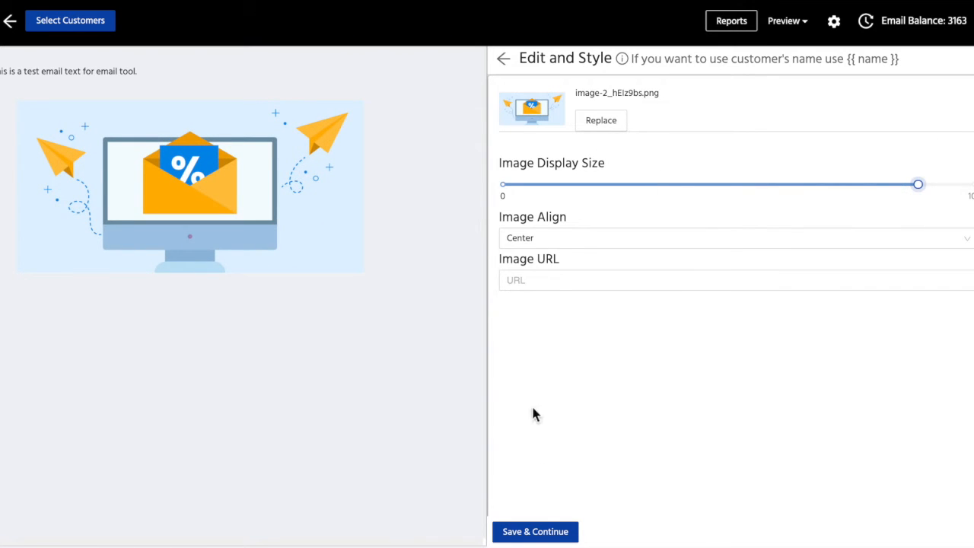
click(576, 283)
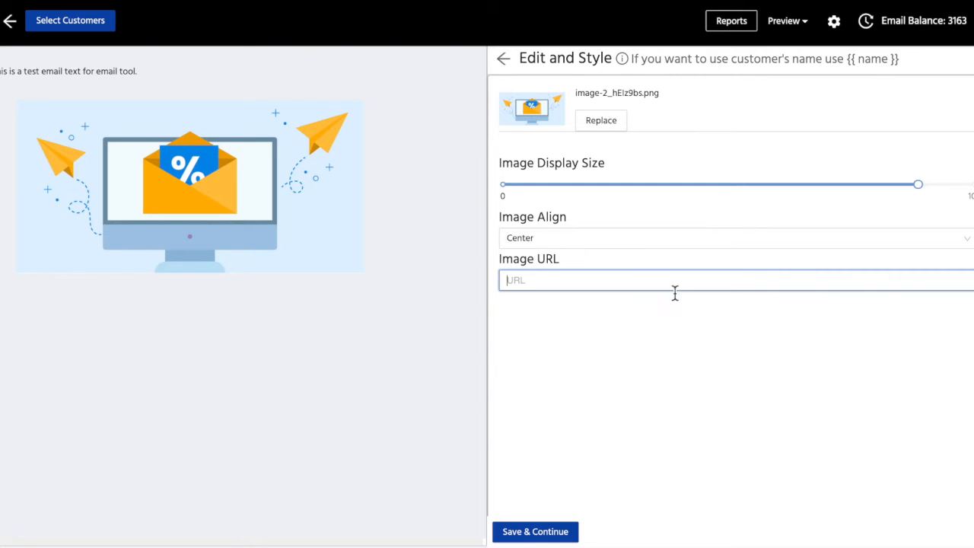
click(536, 533)
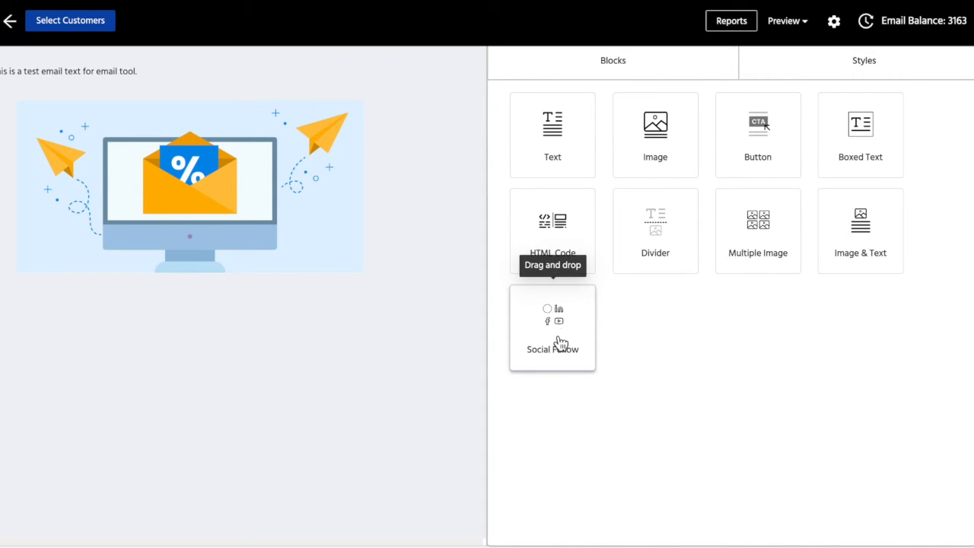
- Add an HTML Code block below the image, look over its placeholder code and save the block
drag(555, 251, 211, 343)
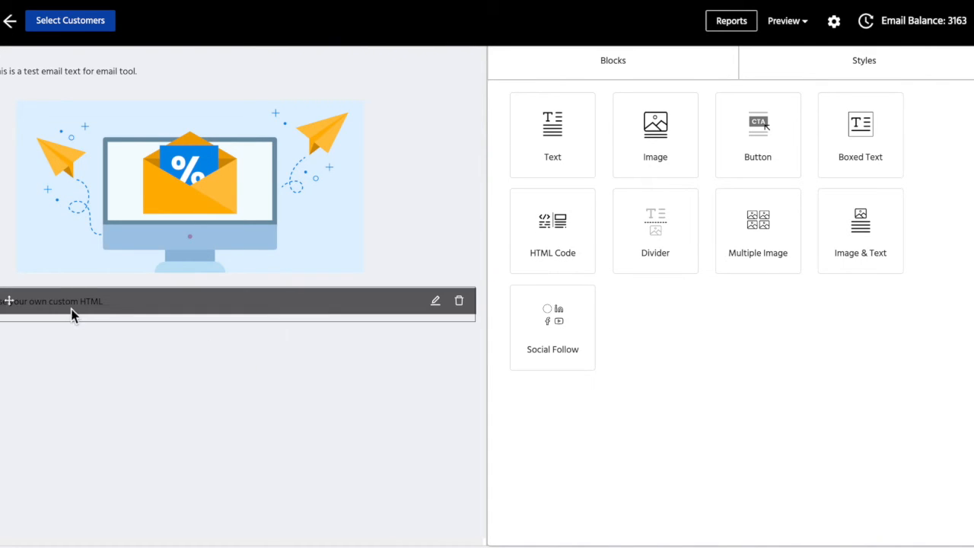
click(71, 309)
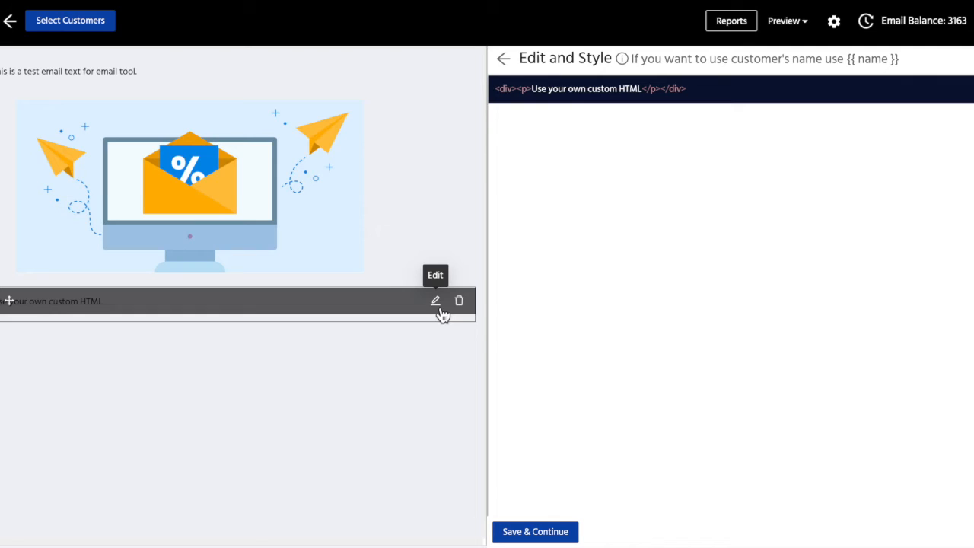
drag(720, 93, 488, 85)
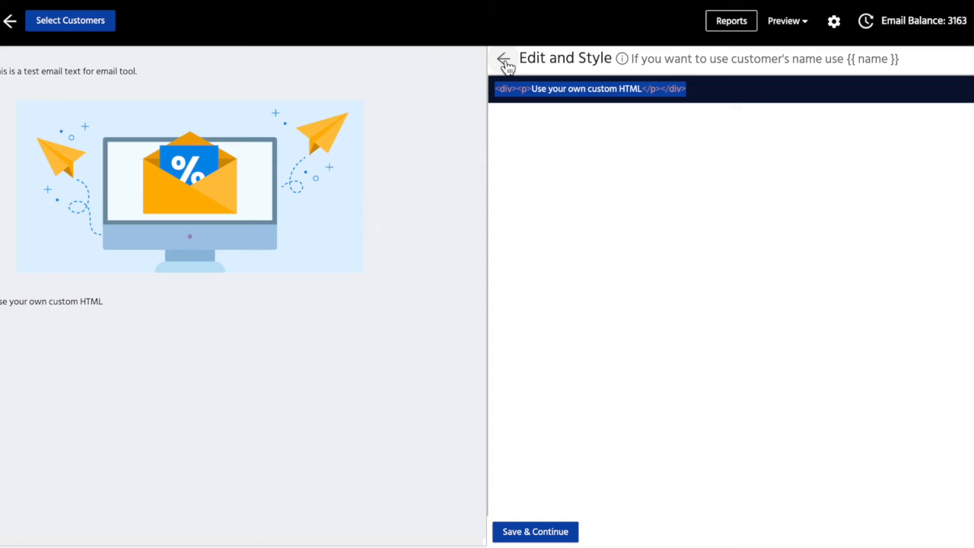
click(534, 535)
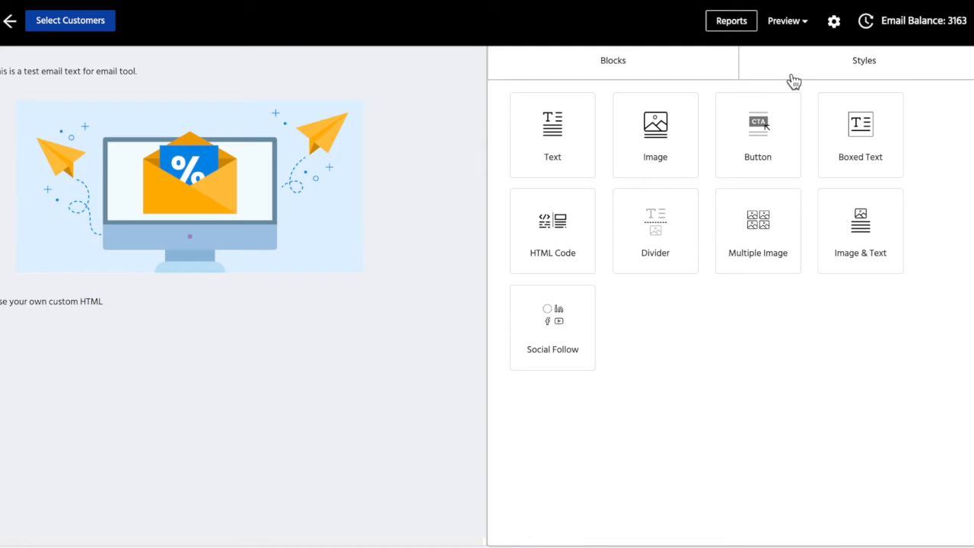
- Preview the email in preview mode, look over its sending details and close the preview
click(804, 23)
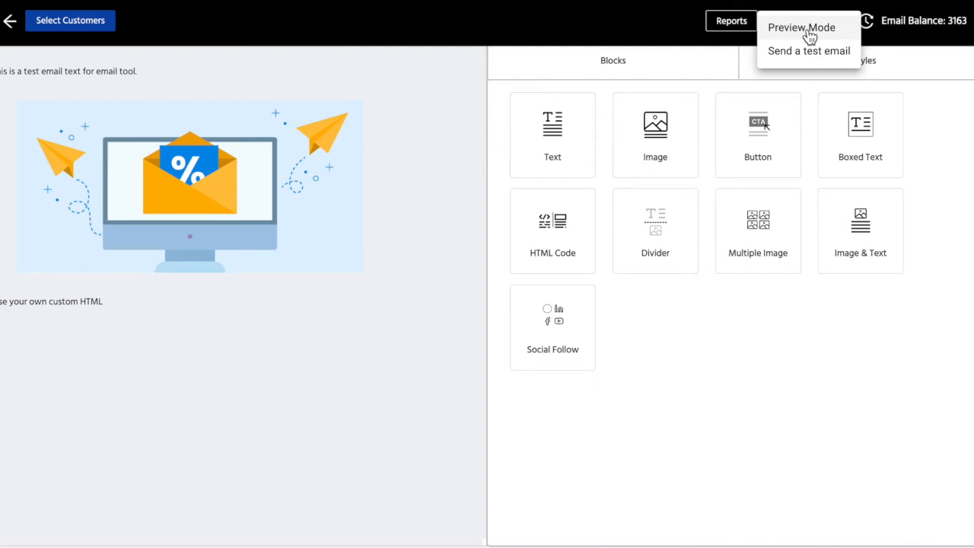
click(809, 30)
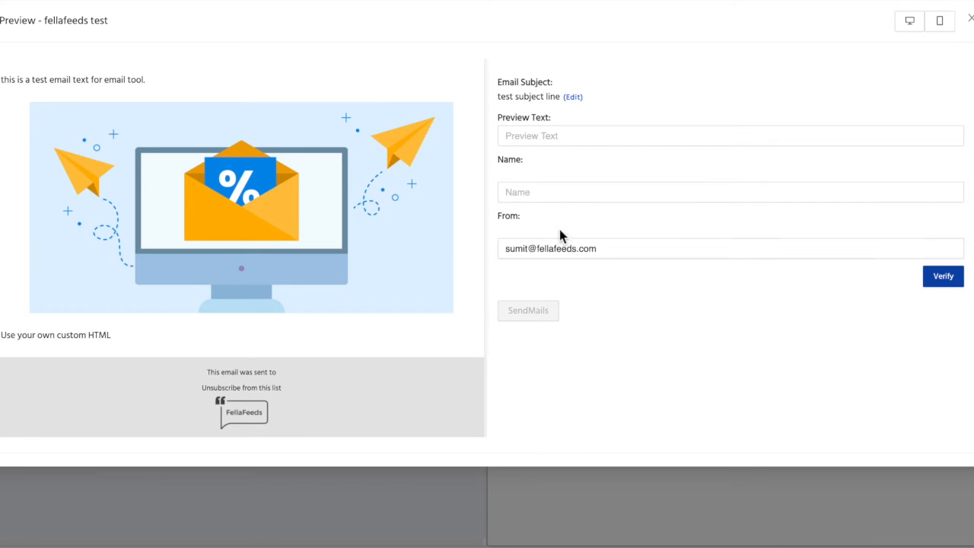
click(500, 477)
- Add a Social Follow block below the custom HTML, look through the other available social services and save the block
drag(576, 318, 156, 363)
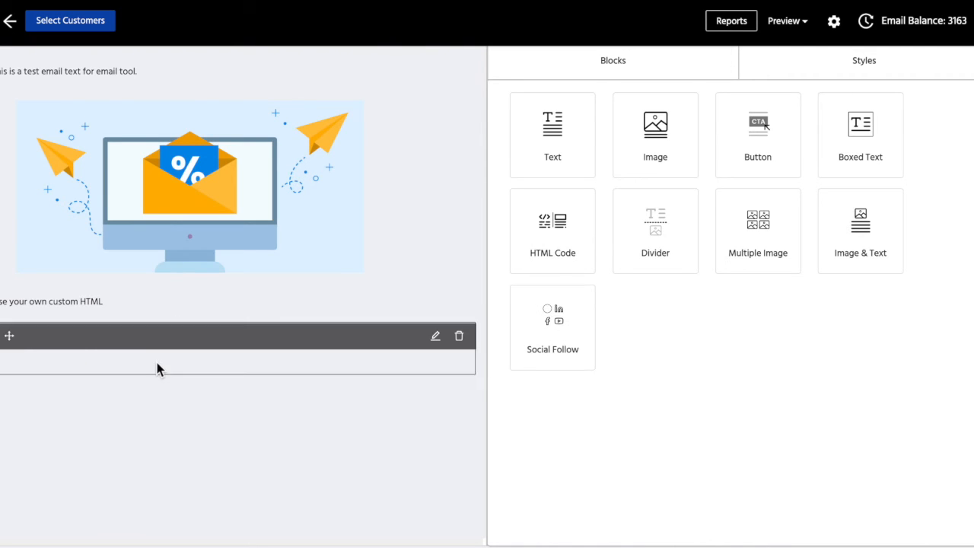
click(206, 340)
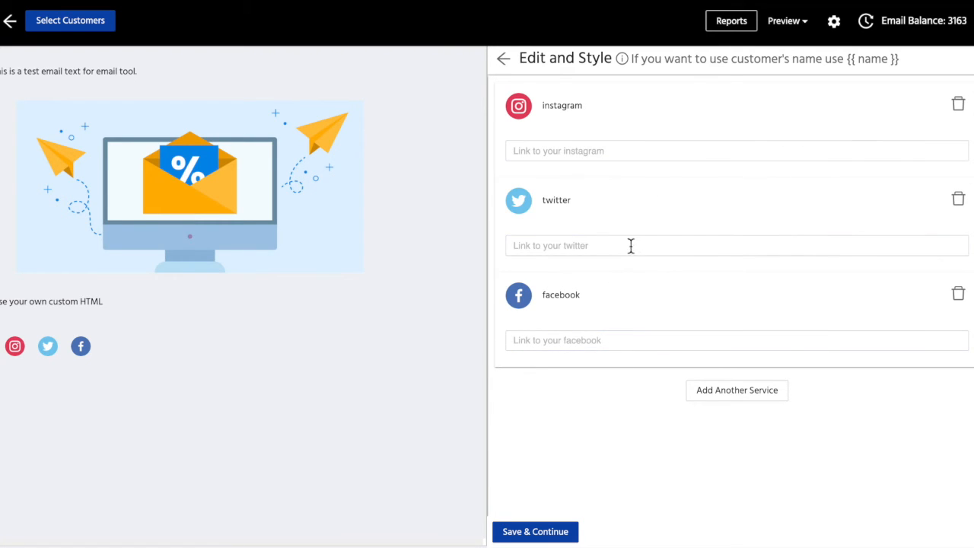
click(733, 394)
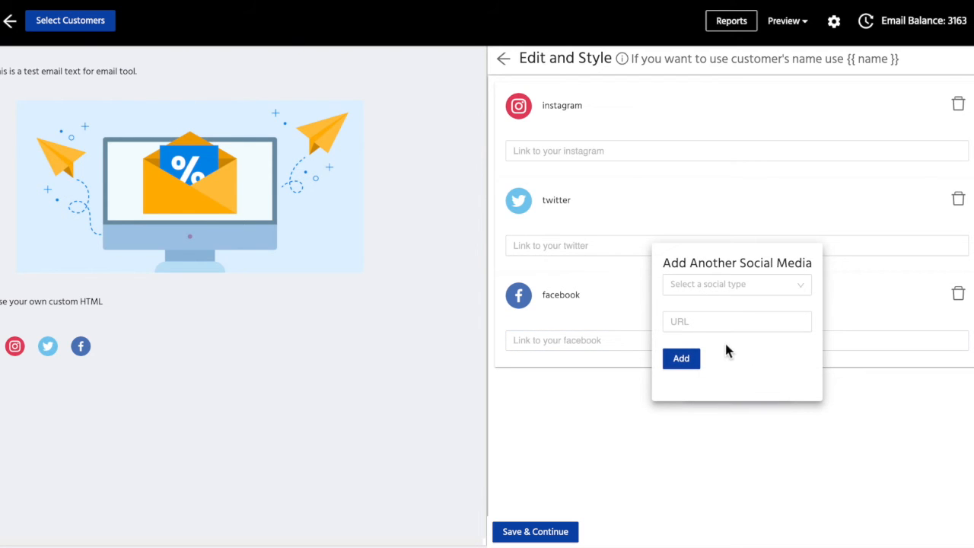
click(743, 296)
scroll(745, 377, down, 2)
scroll(747, 386, down, 5)
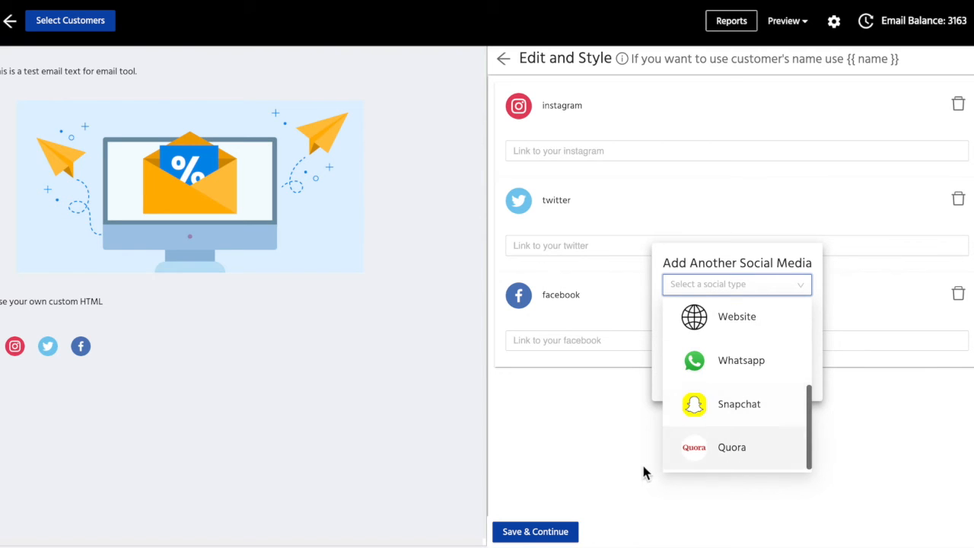
click(622, 444)
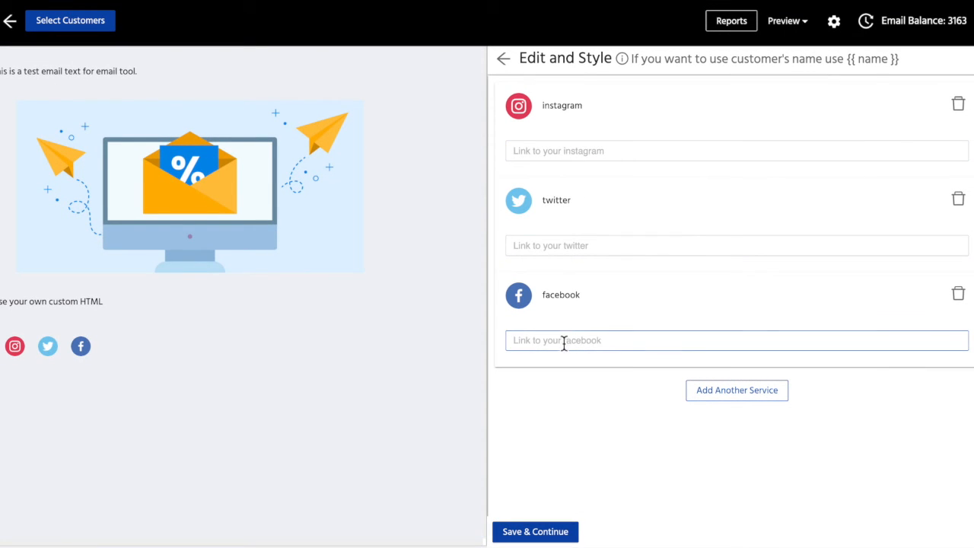
click(523, 532)
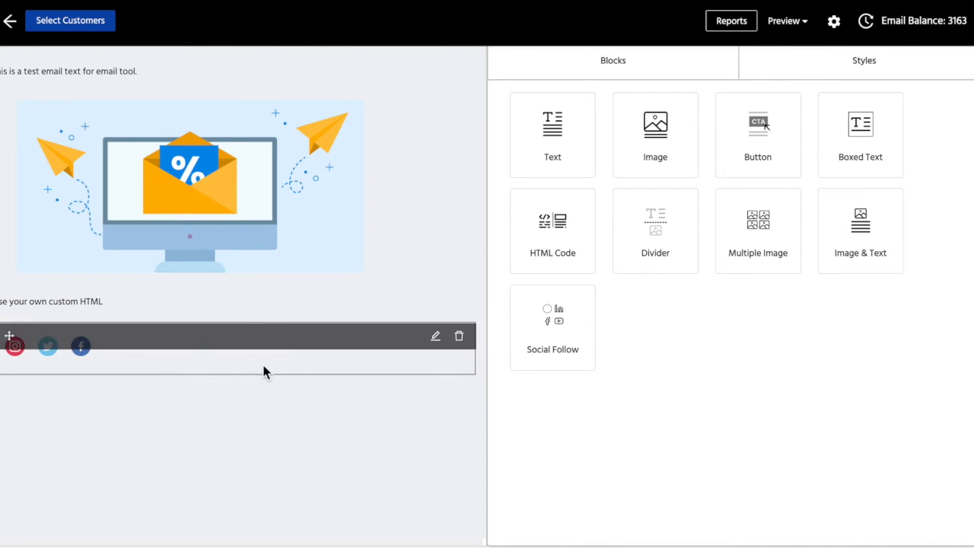
- Open the customer list for this campaign, search it by the customer's first name and select the matching customer tagged only fellafeeds who has no mobile number
click(71, 23)
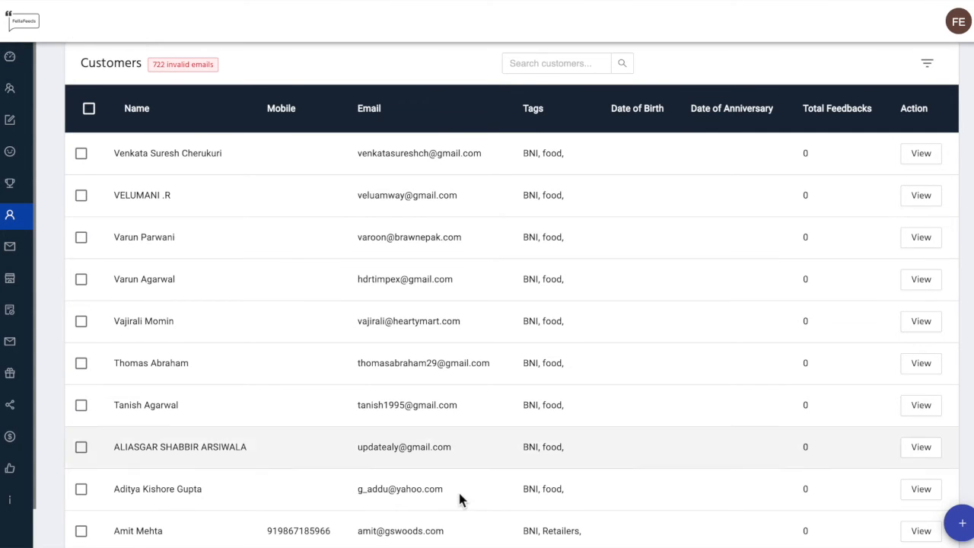
scroll(458, 493, down, 2)
scroll(458, 493, up, 2)
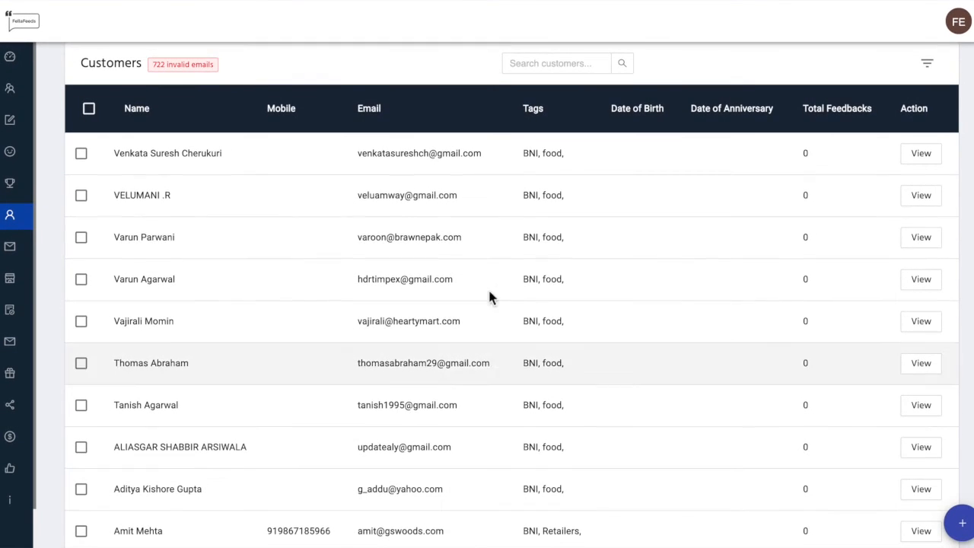
click(551, 65)
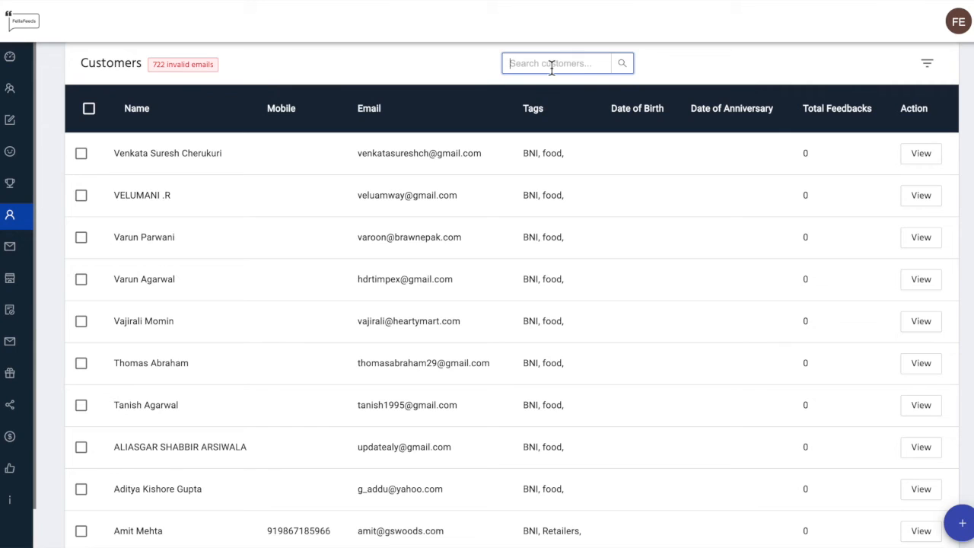
text(sumit)
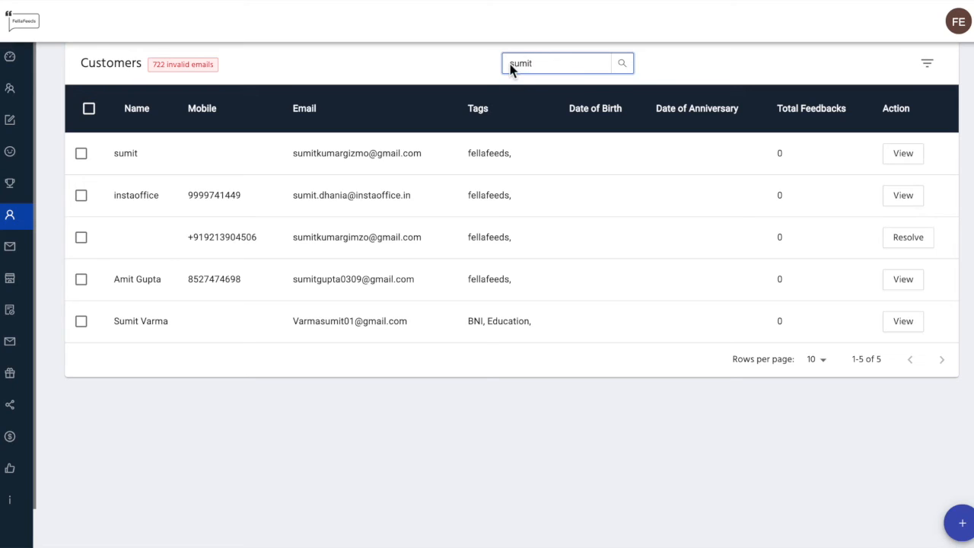
click(82, 154)
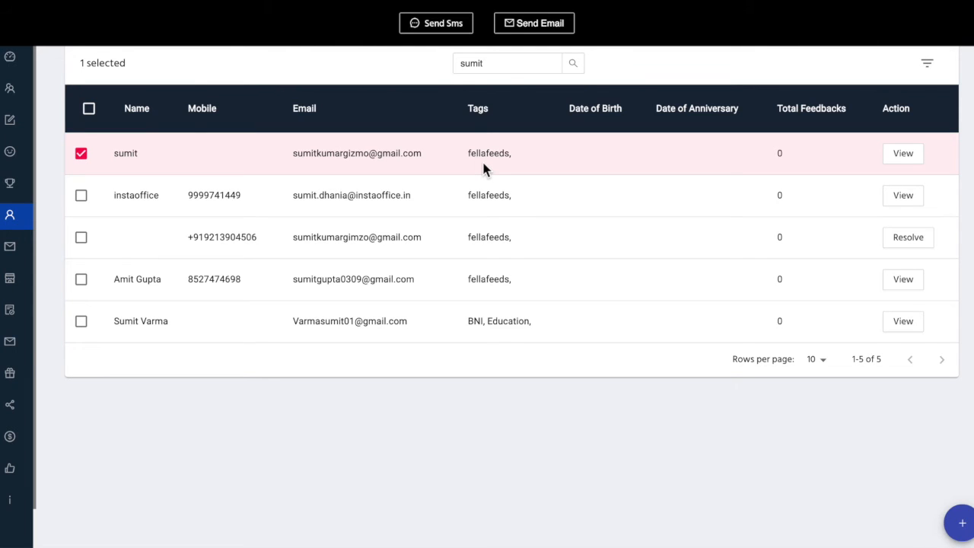
- Start an email to the selected customer with the "fellafeeds test" campaign and open its sending details
click(545, 34)
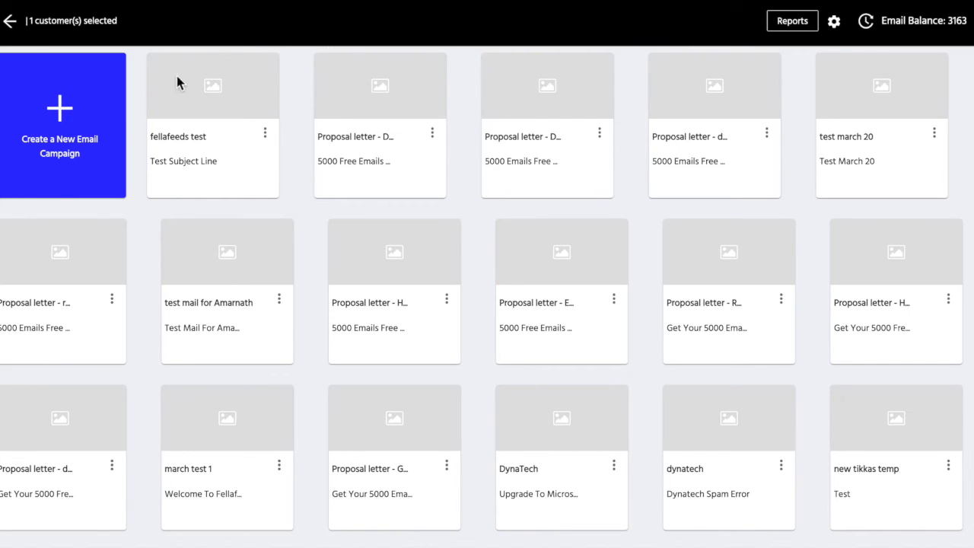
click(214, 152)
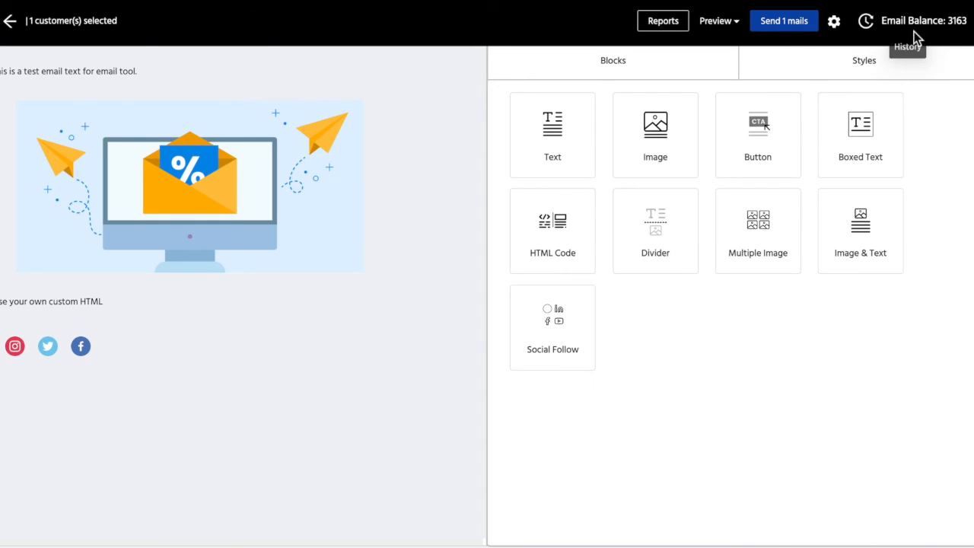
click(784, 23)
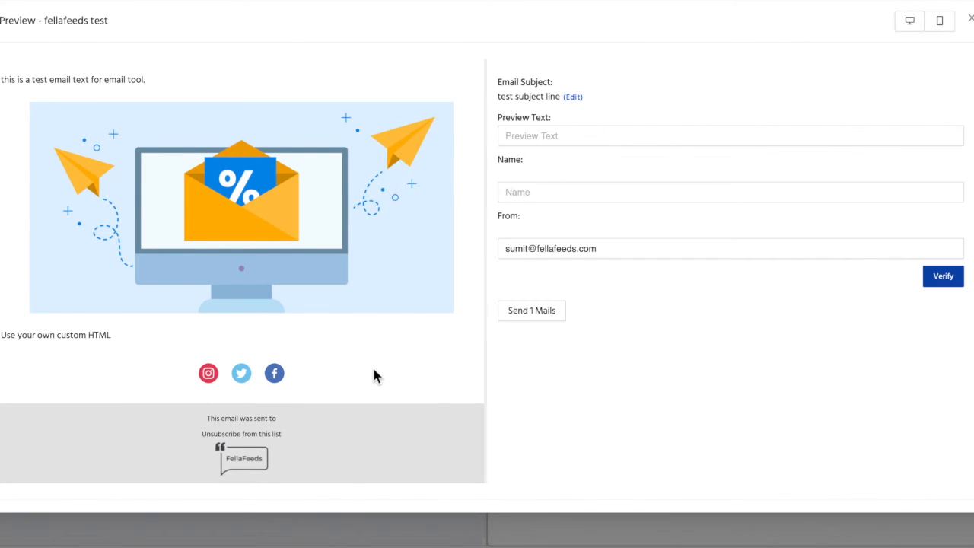
- Set the email's preview text to "Fellafeeds here to help you"
click(568, 136)
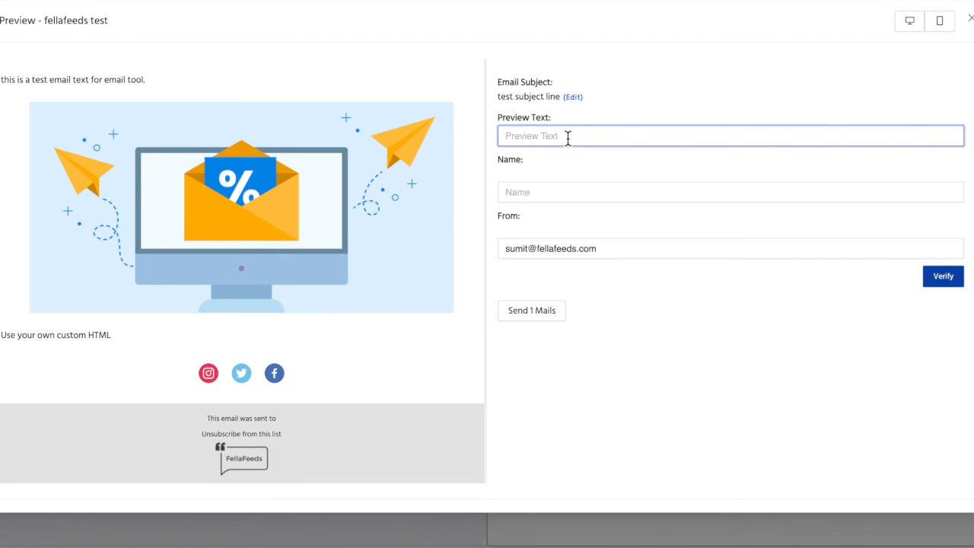
text(fe)
key(BackSpace)
key(BackSpace)
key(BackSpace)
key(BackSpace)
key(BackSpace)
key(BackSpace)
key(BackSpace)
text(Fellafeeds here to help)
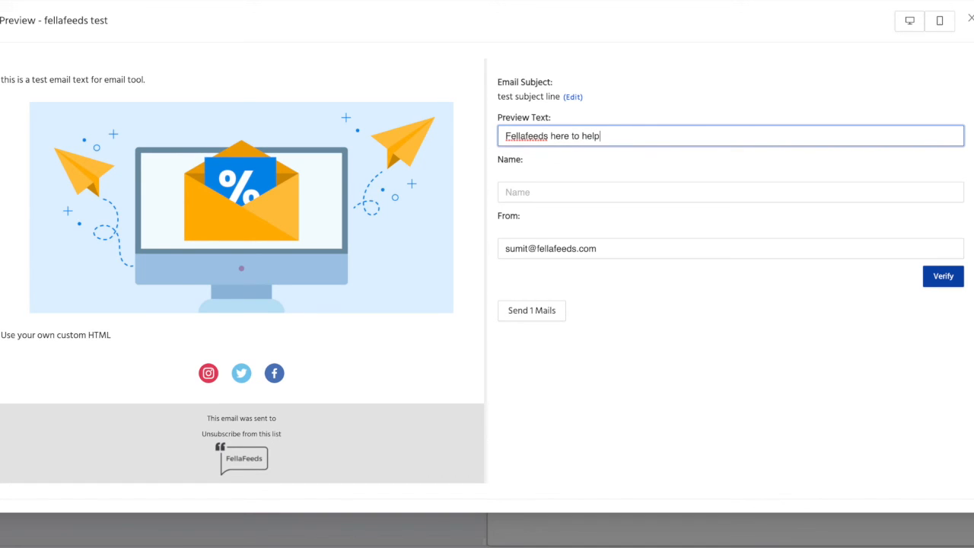
text( you)
- Set the sender name to the suggested "Fellafeeds"
click(570, 195)
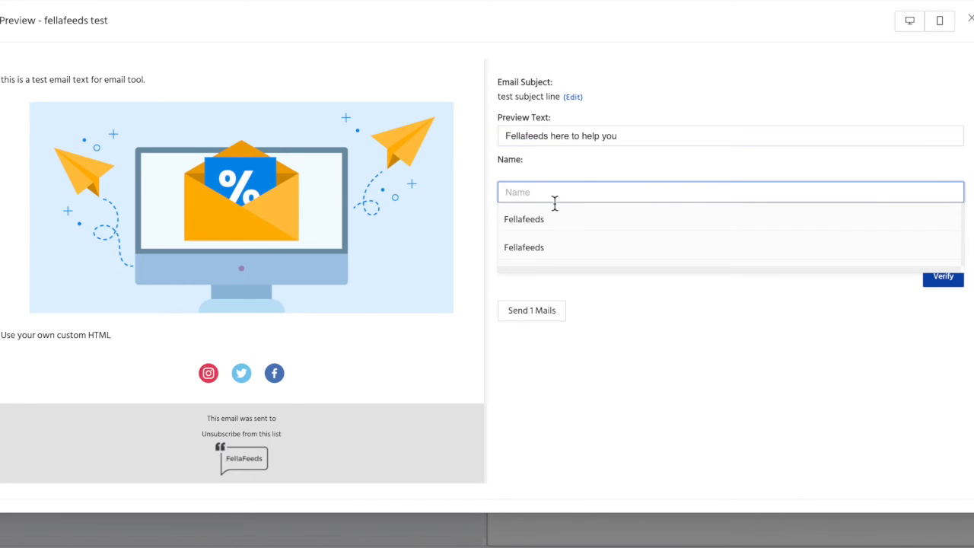
click(516, 225)
click(594, 292)
click(537, 196)
click(530, 222)
click(600, 246)
click(591, 226)
- Look through the suggested sender email addresses and keep the prefilled one
click(600, 248)
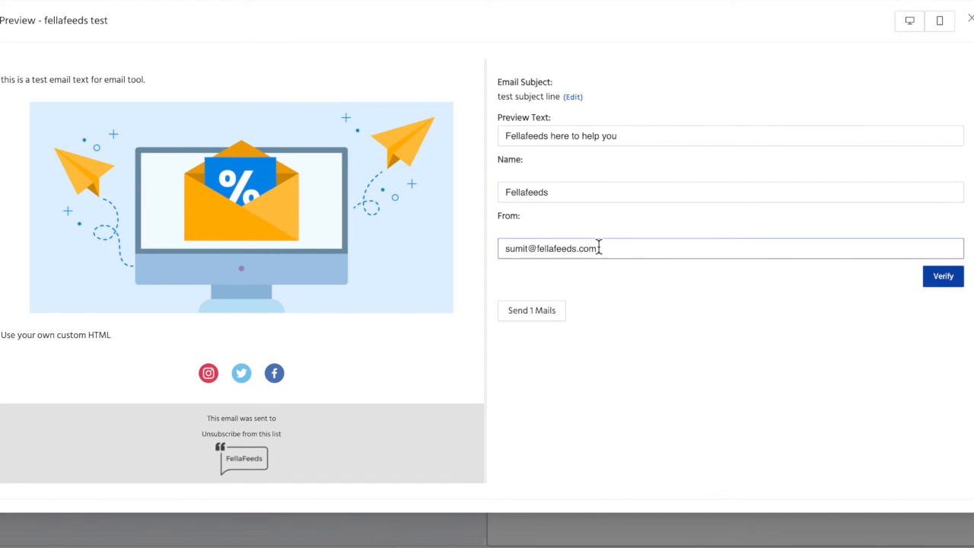
click(597, 251)
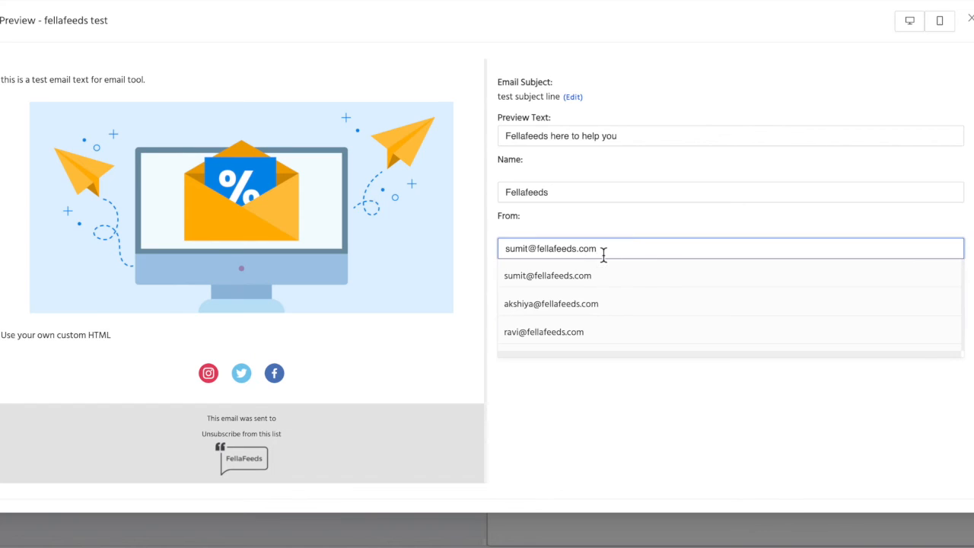
click(586, 396)
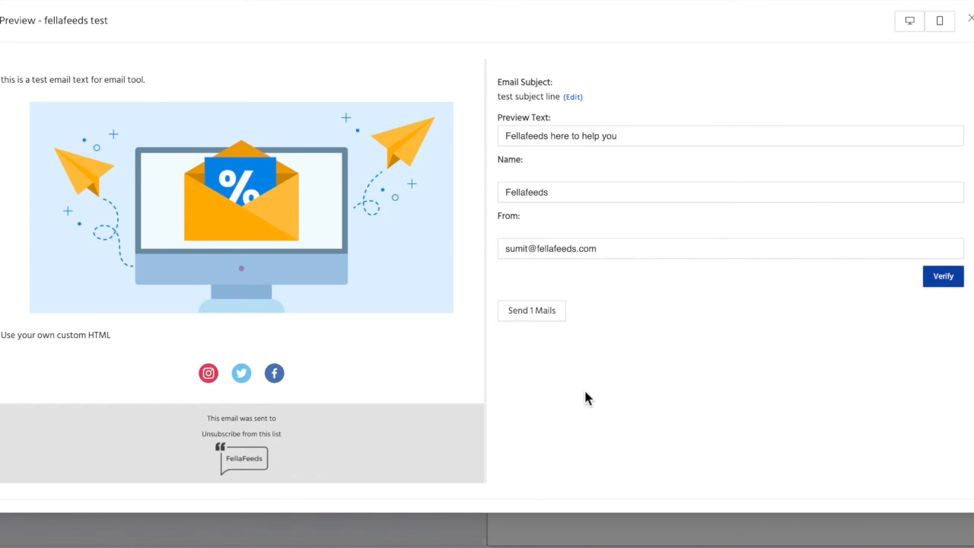
click(616, 251)
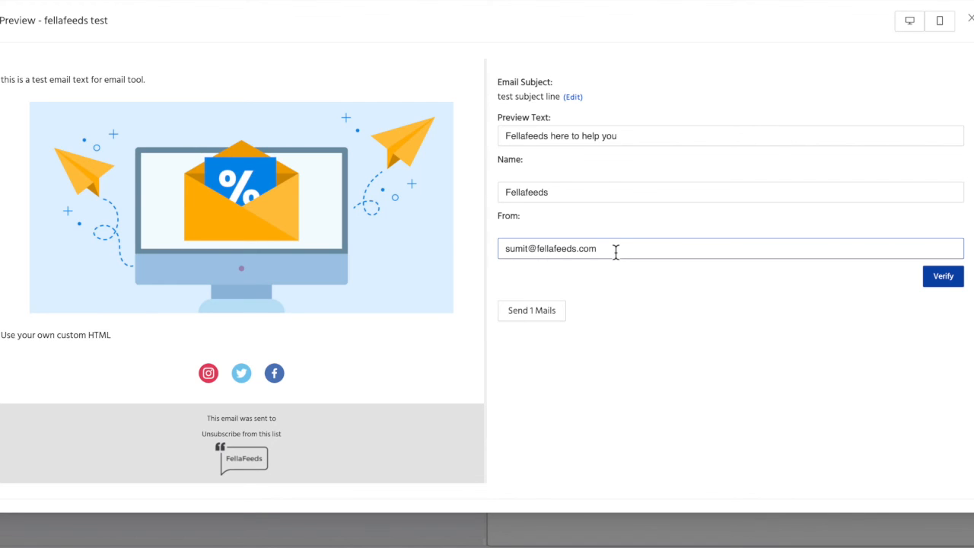
click(615, 251)
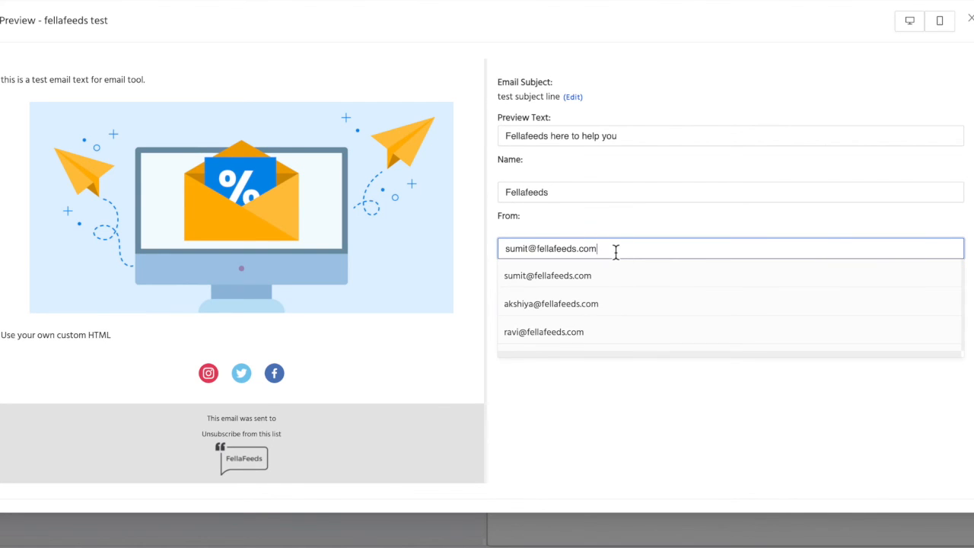
click(601, 438)
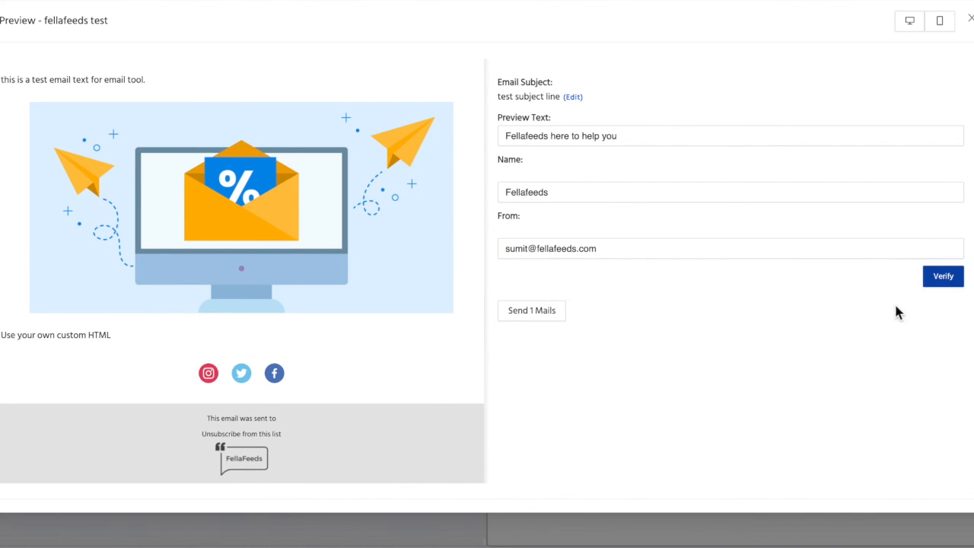
- Request verification of the sender address and send the email to the one selected customer
click(945, 283)
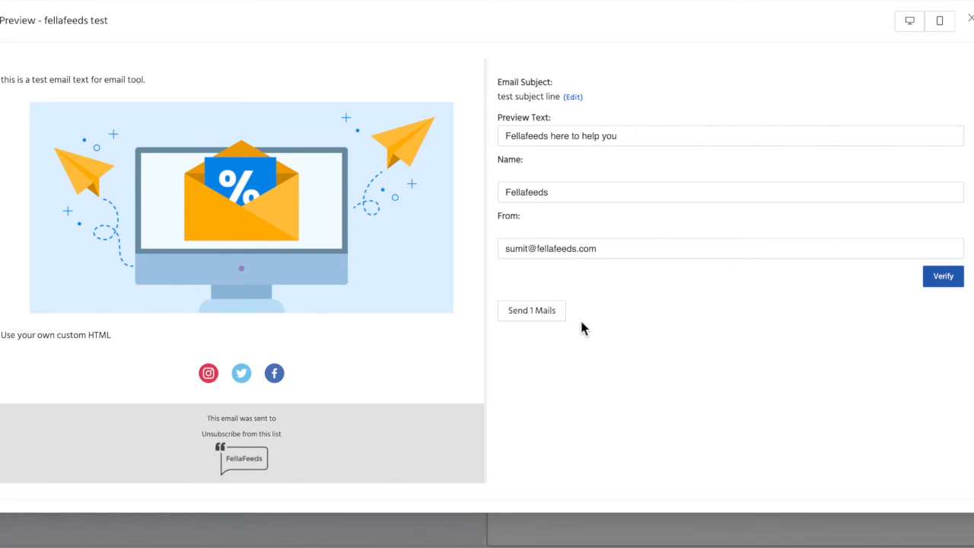
click(531, 312)
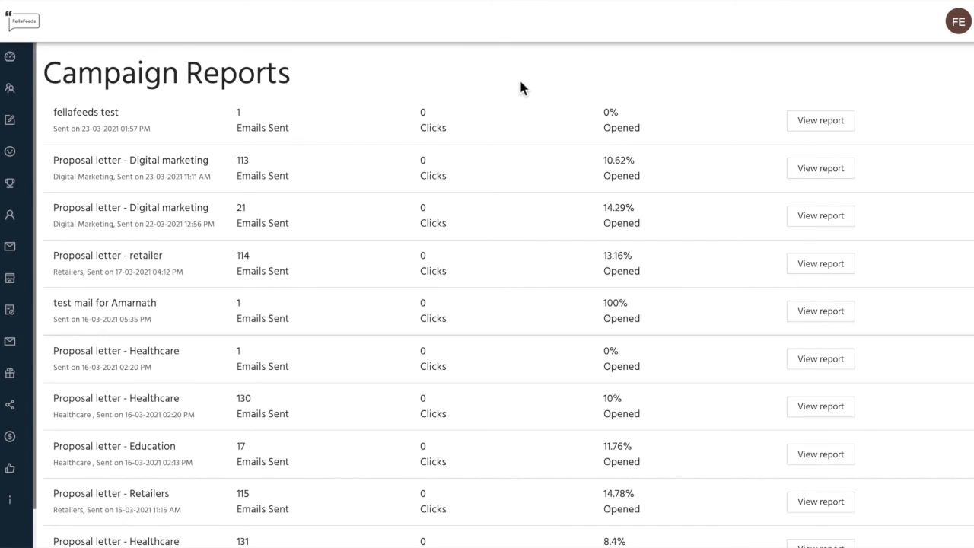
- Look over the campaign reports list with each campaign's emails sent, clicks and open rate
scroll(531, 138, down, 2)
scroll(531, 138, up, 1)
scroll(531, 142, up, 1)
scroll(655, 139, down, 1)
scroll(655, 139, down, 2)
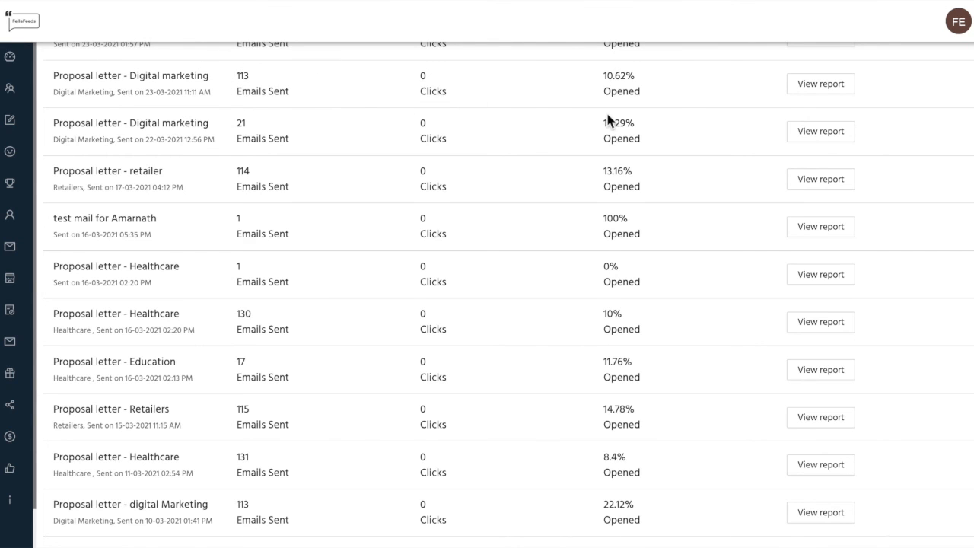
scroll(607, 119, up, 1)
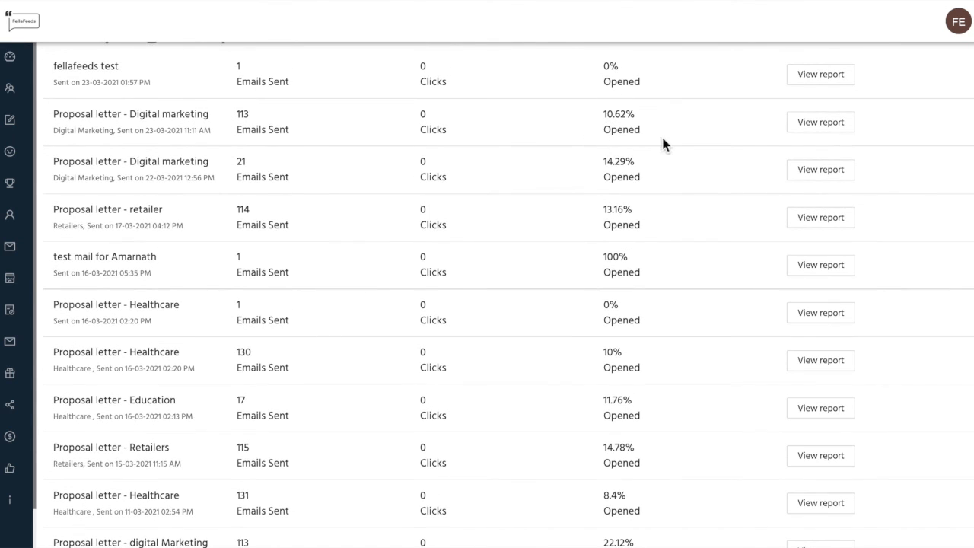
scroll(766, 160, up, 1)
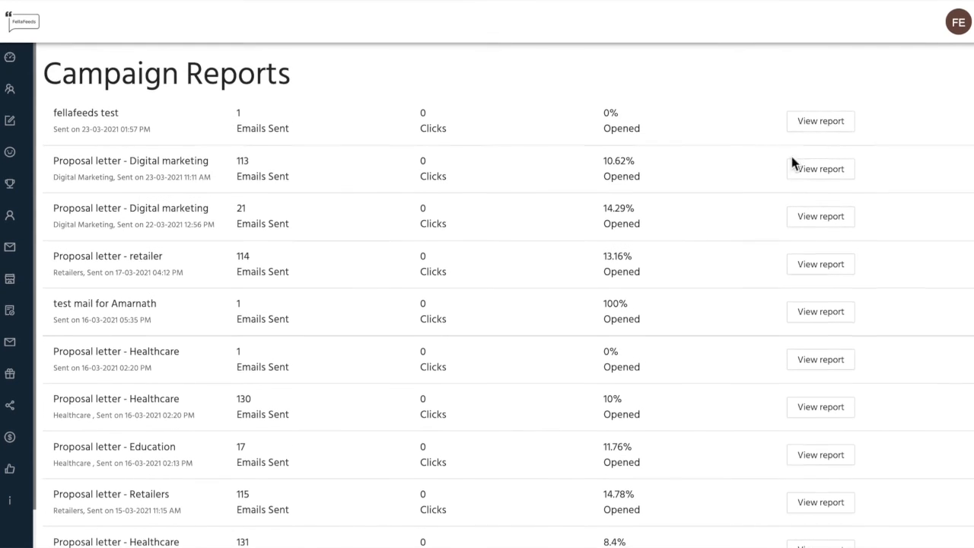
- View the report summary of the "Proposal letter - Digital marketing" campaign sent on 23-03-2021 and return to the reports list
click(821, 172)
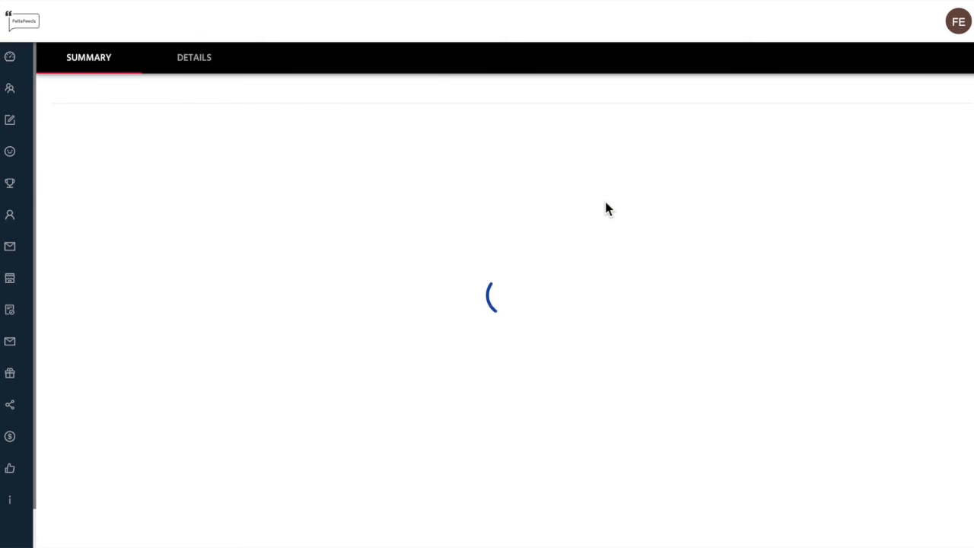
scroll(605, 203, down, 1)
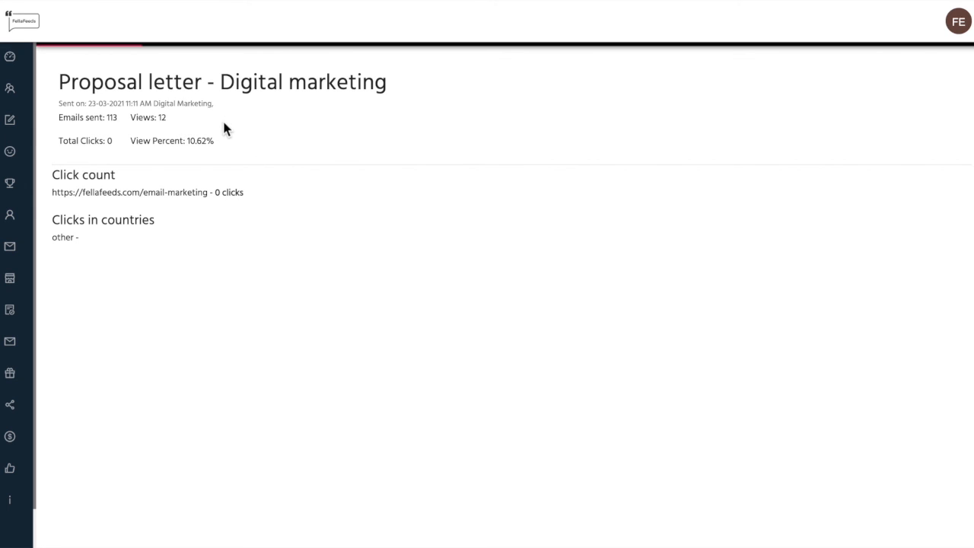
key(alt+Left)
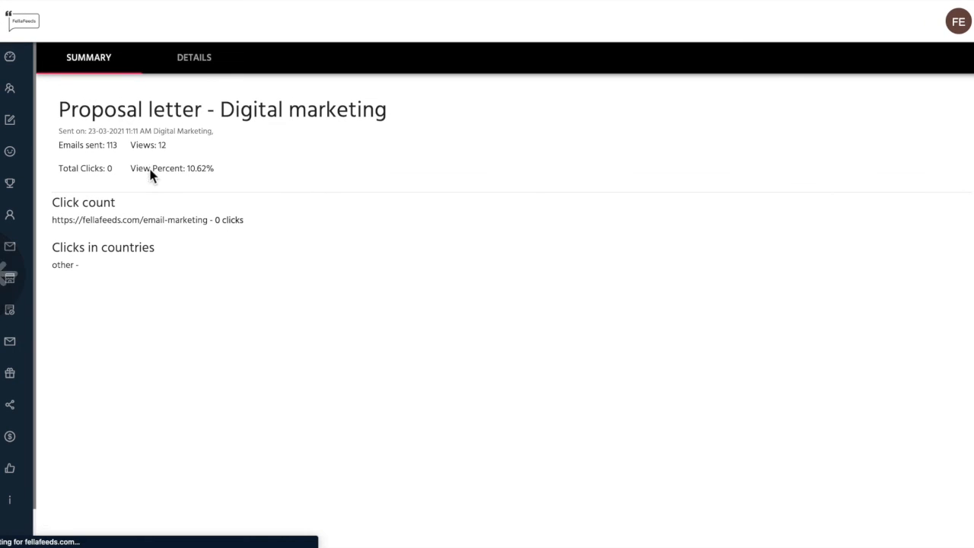
- View the report of the "email html" campaign with its click counts per link and country, and return to the reports list
scroll(398, 380, down, 8)
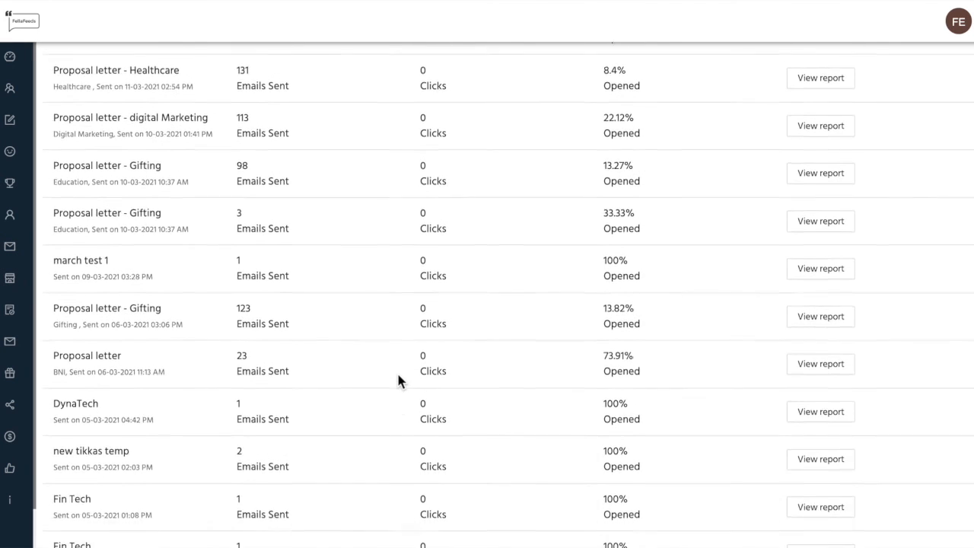
scroll(396, 371, down, 3)
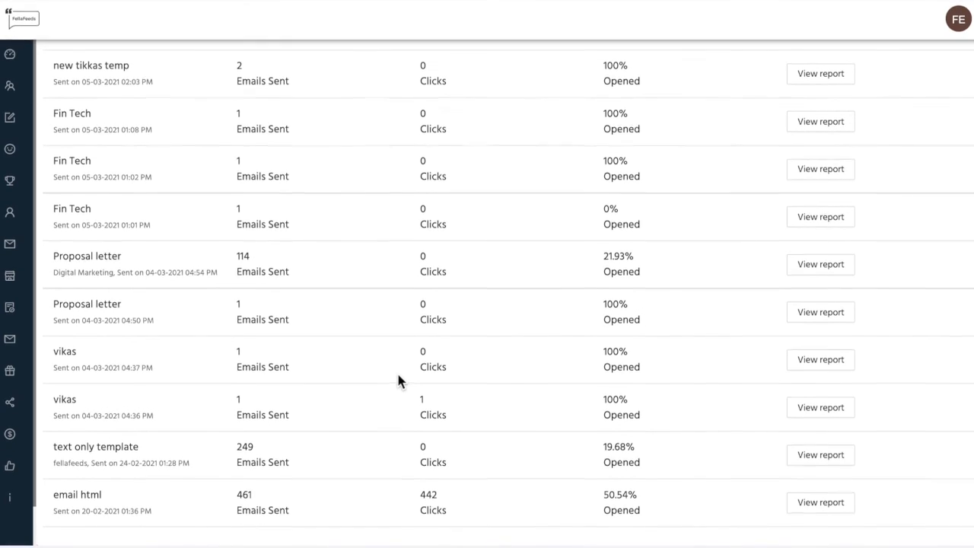
click(814, 512)
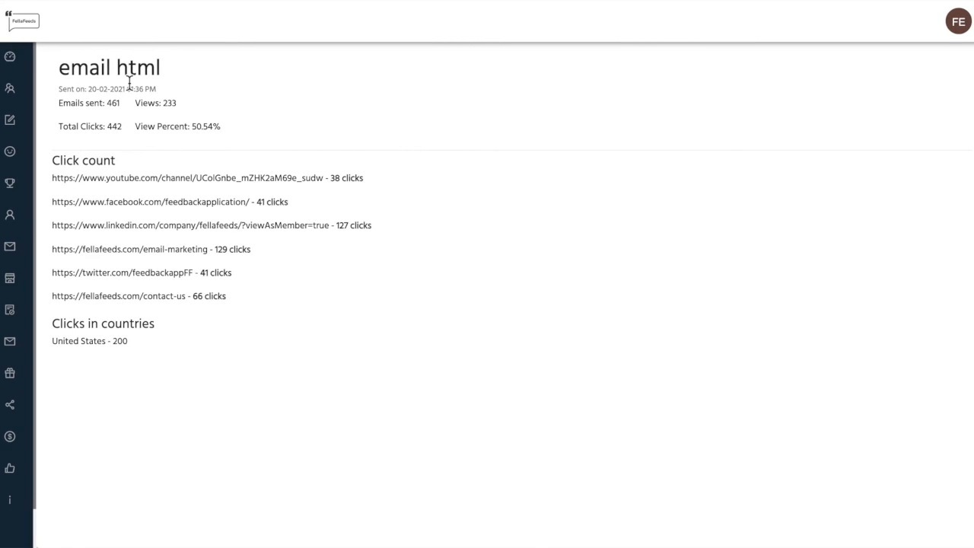
key(alt+Left)
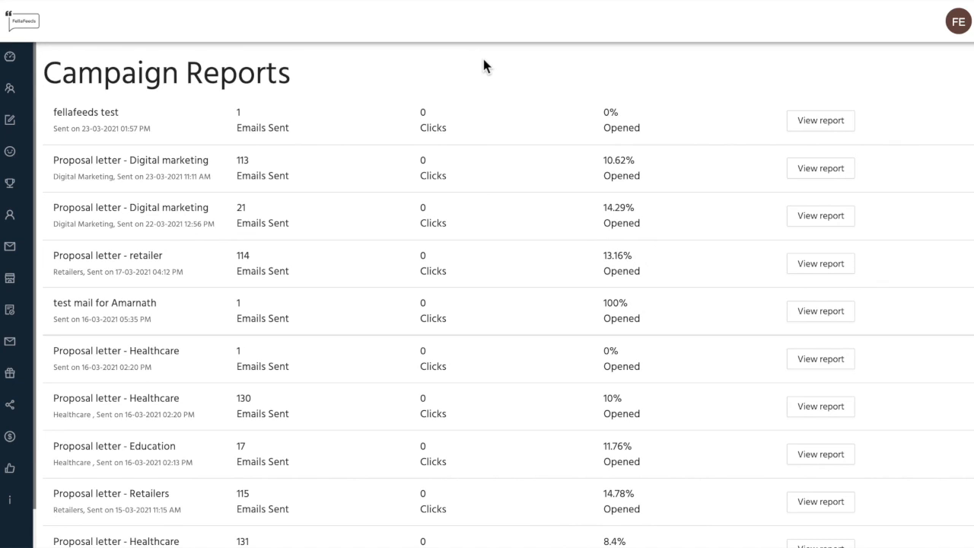